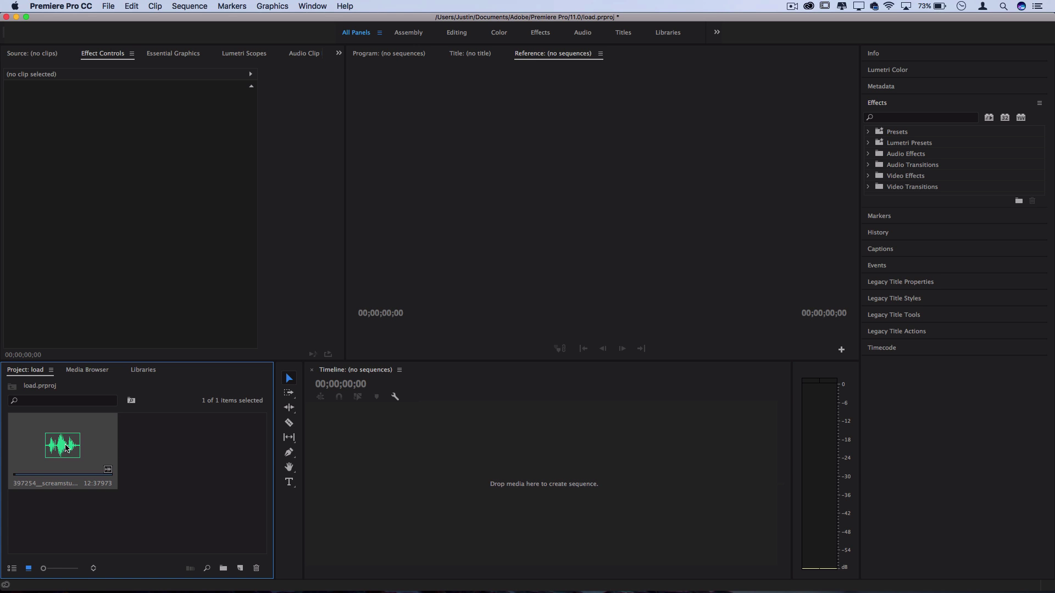
Step: Open the 397254__screamstudio__loading.wav clip in the Source monitor and play it
{"action": "double_click", "coordinate": [66, 448]}
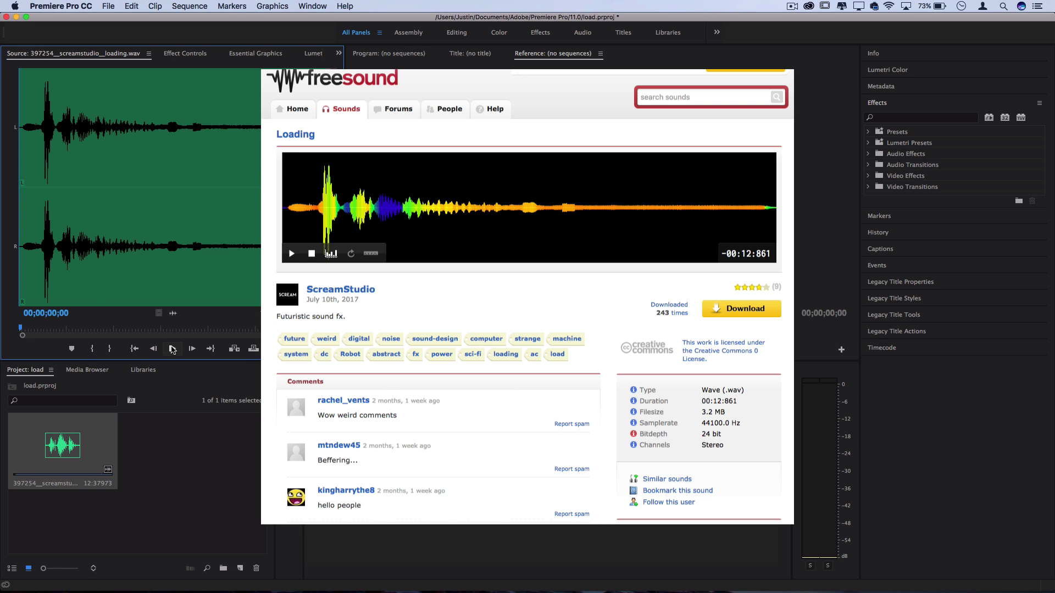
{"action": "left_click", "coordinate": [172, 348]}
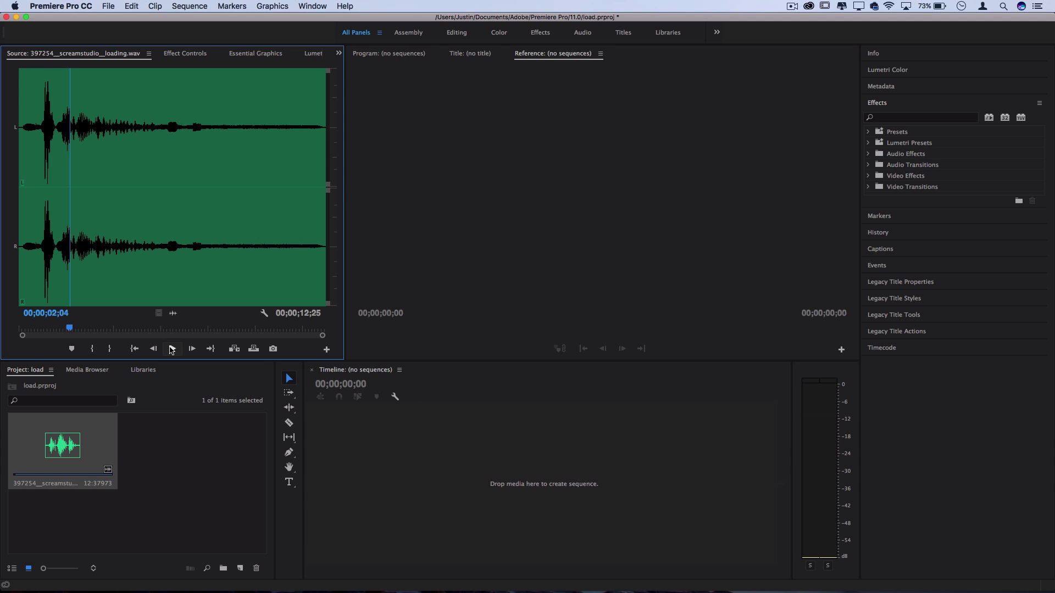
{"action": "left_click", "coordinate": [162, 456]}
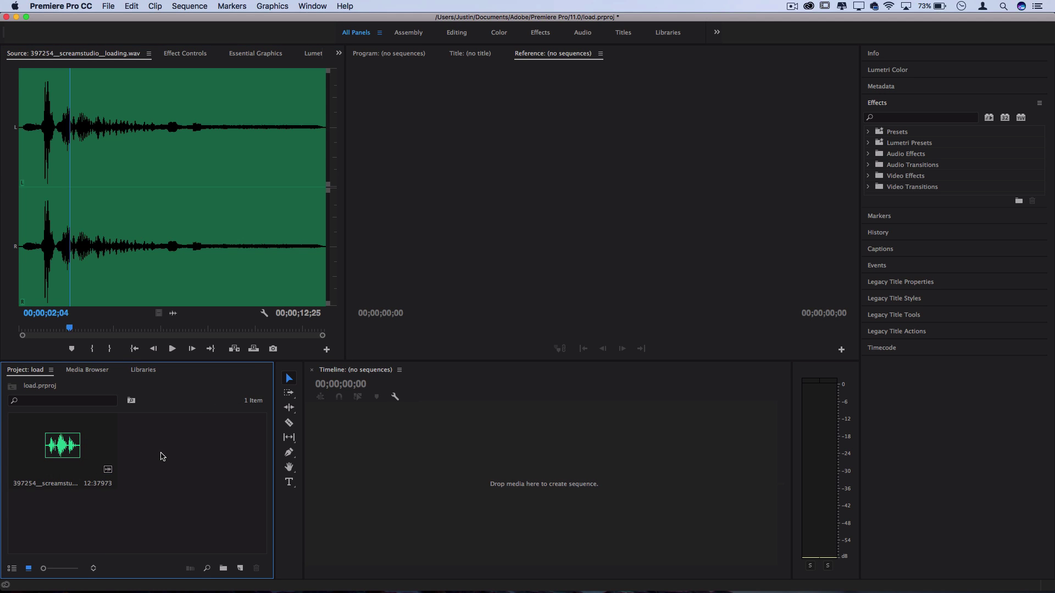
{"action": "left_click", "coordinate": [899, 118]}
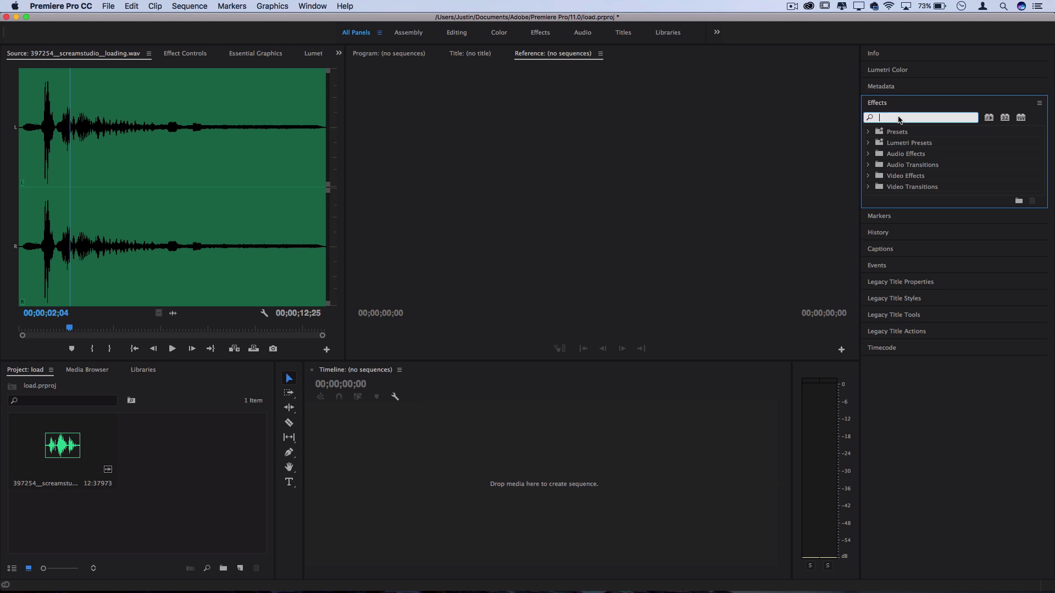
{"action": "left_click", "coordinate": [172, 466]}
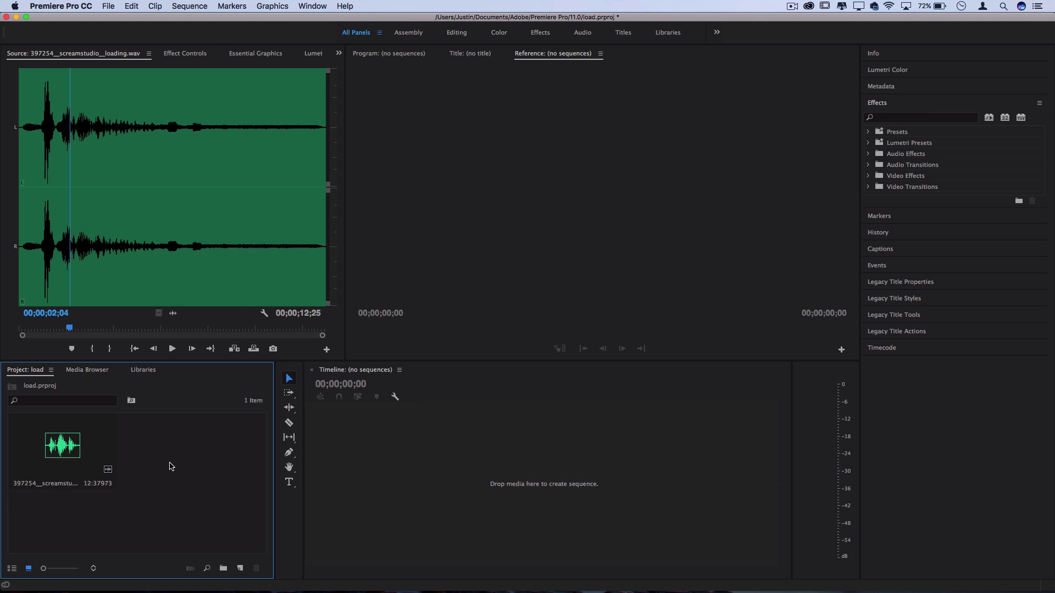
Step: Create a 1920x1080 Black Video clip and drop it into a new sequence
{"action": "left_click", "coordinate": [109, 6]}
{"action": "mouse_move", "coordinate": [117, 20]}
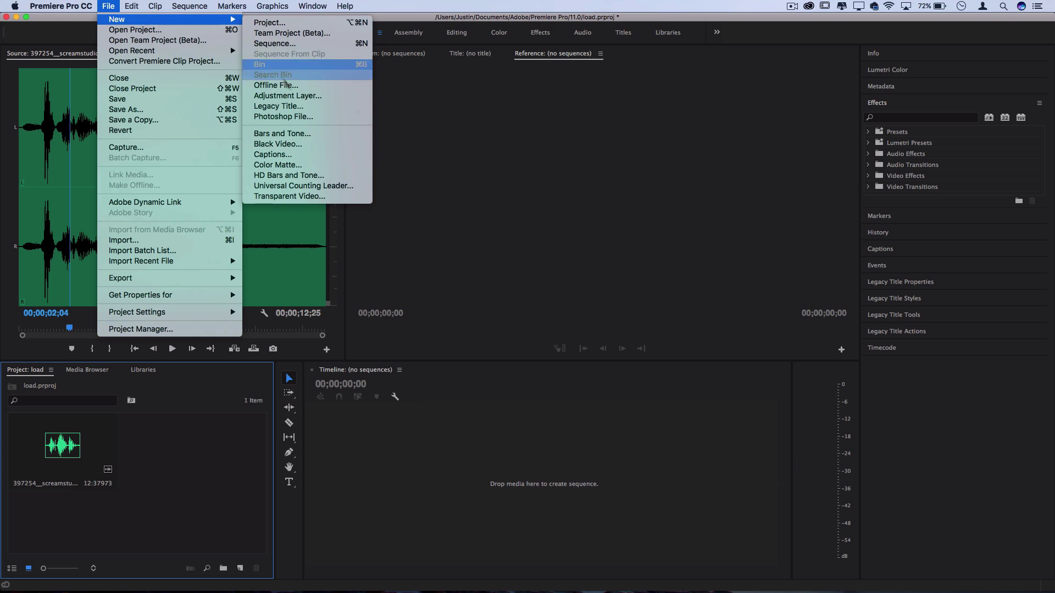
{"action": "left_click", "coordinate": [286, 144]}
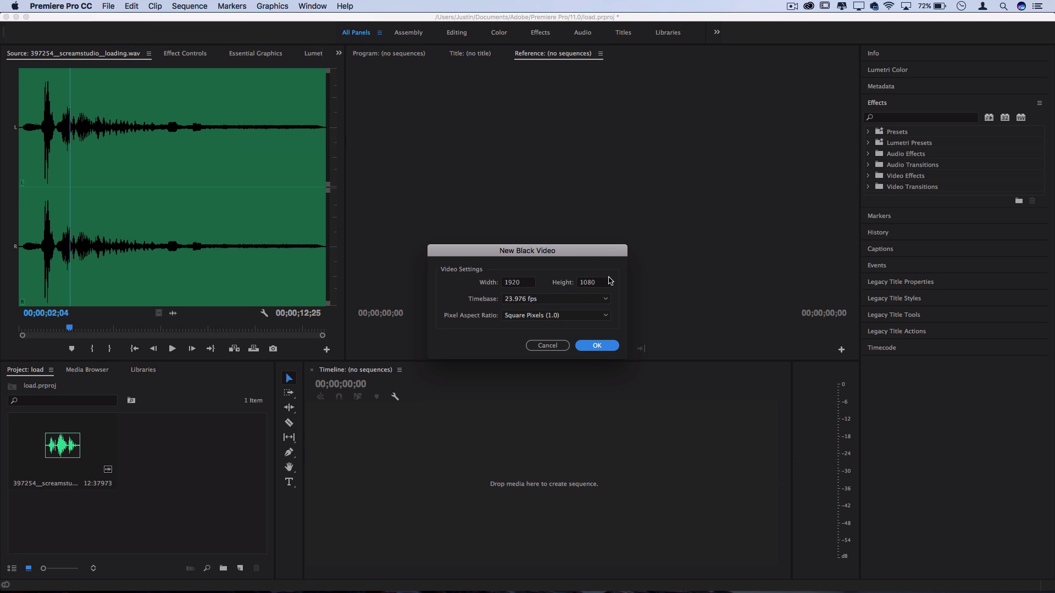
{"action": "left_click", "coordinate": [600, 348]}
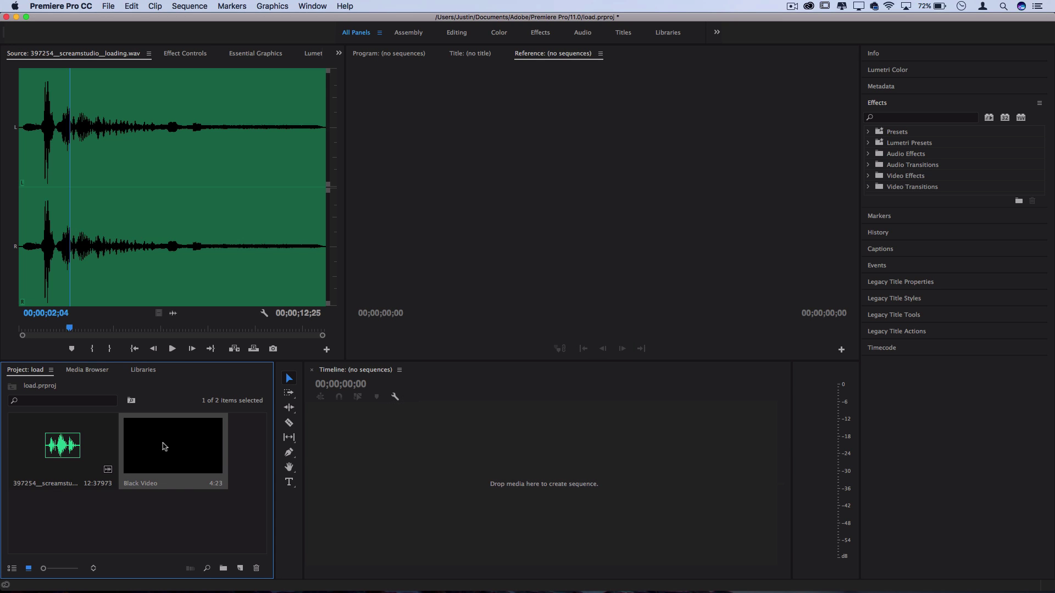
{"action": "left_click_drag", "start_coordinate": [161, 449], "coordinate": [483, 465]}
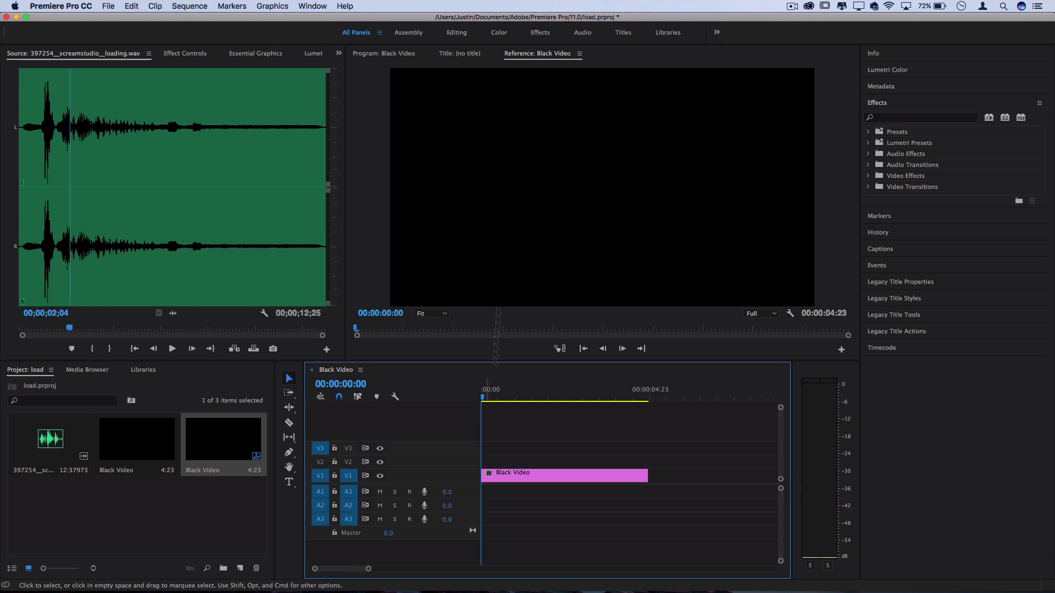
{"action": "left_click", "coordinate": [198, 506]}
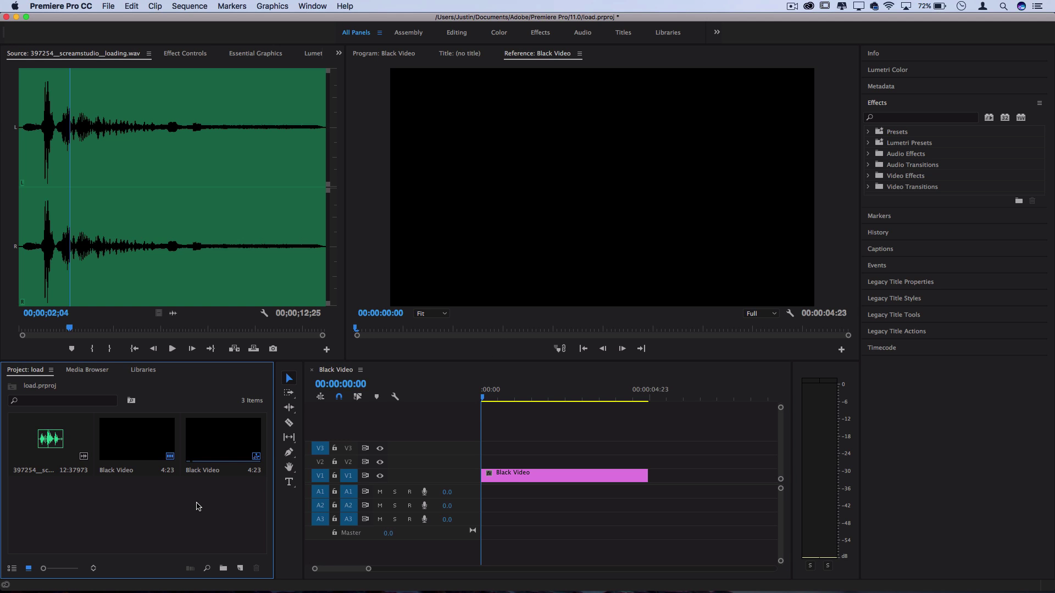
Step: Create a white Color Matte named Color Matte and place it on V2 above the Black Video
{"action": "left_click", "coordinate": [108, 6]}
{"action": "mouse_move", "coordinate": [107, 20]}
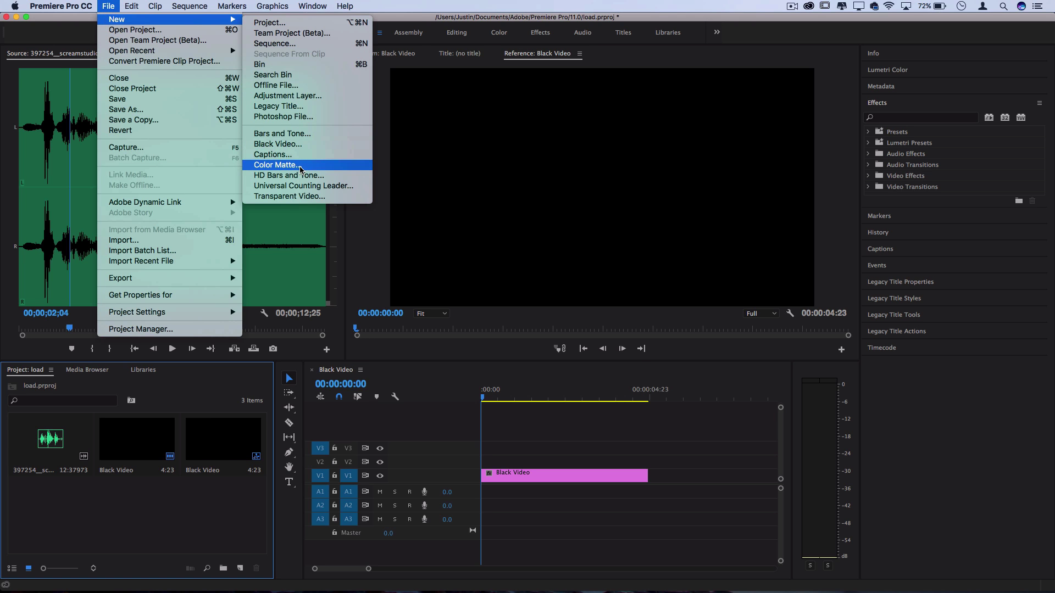
{"action": "left_click", "coordinate": [278, 165]}
{"action": "left_click", "coordinate": [611, 346]}
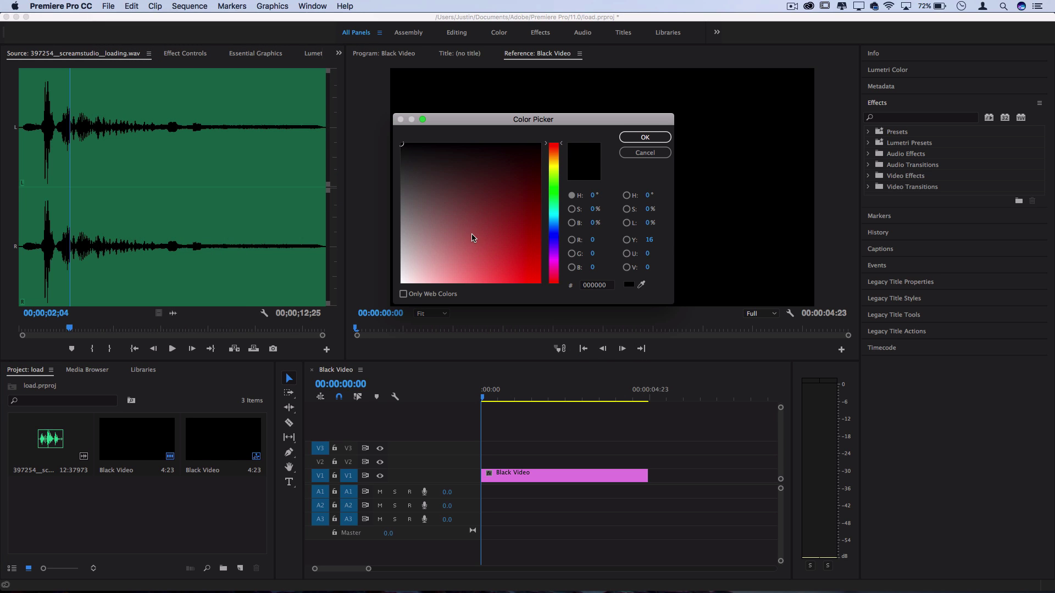
{"action": "left_click_drag", "start_coordinate": [472, 236], "coordinate": [364, 309]}
{"action": "left_click", "coordinate": [632, 138]}
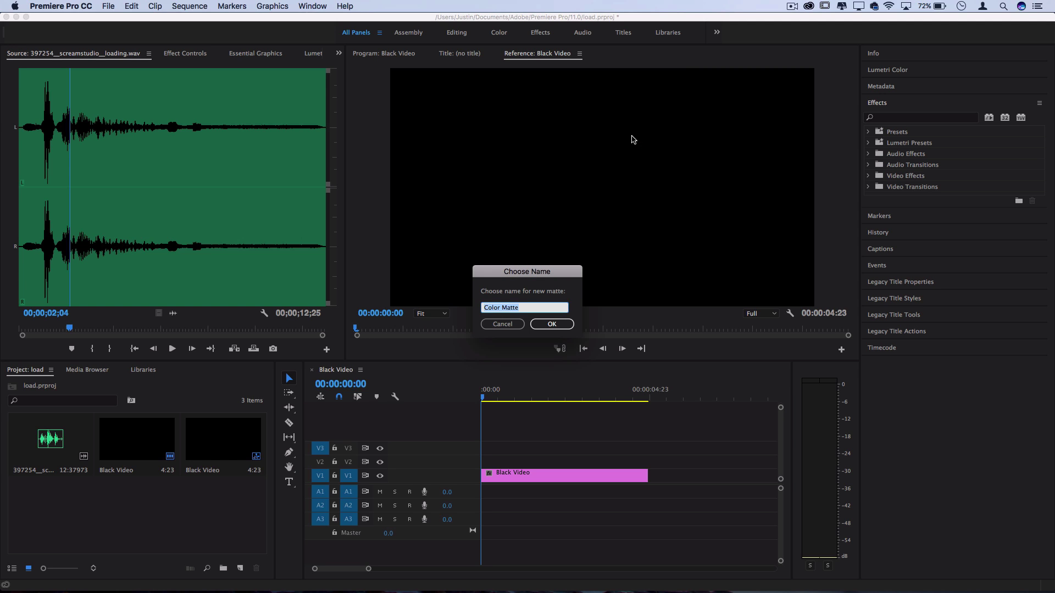
{"action": "left_click", "coordinate": [546, 322]}
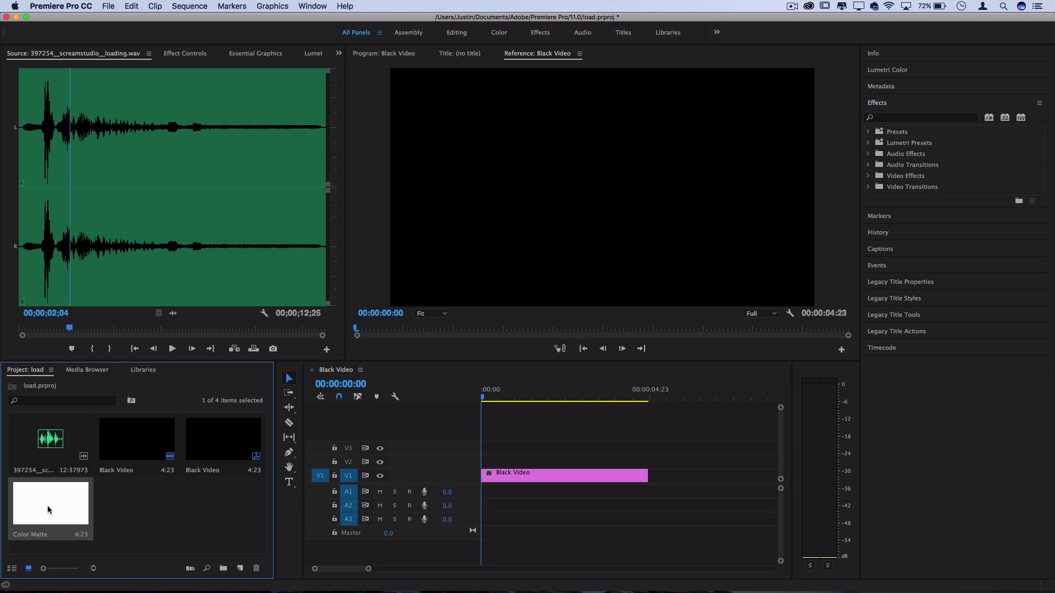
{"action": "left_click_drag", "start_coordinate": [45, 513], "coordinate": [470, 468]}
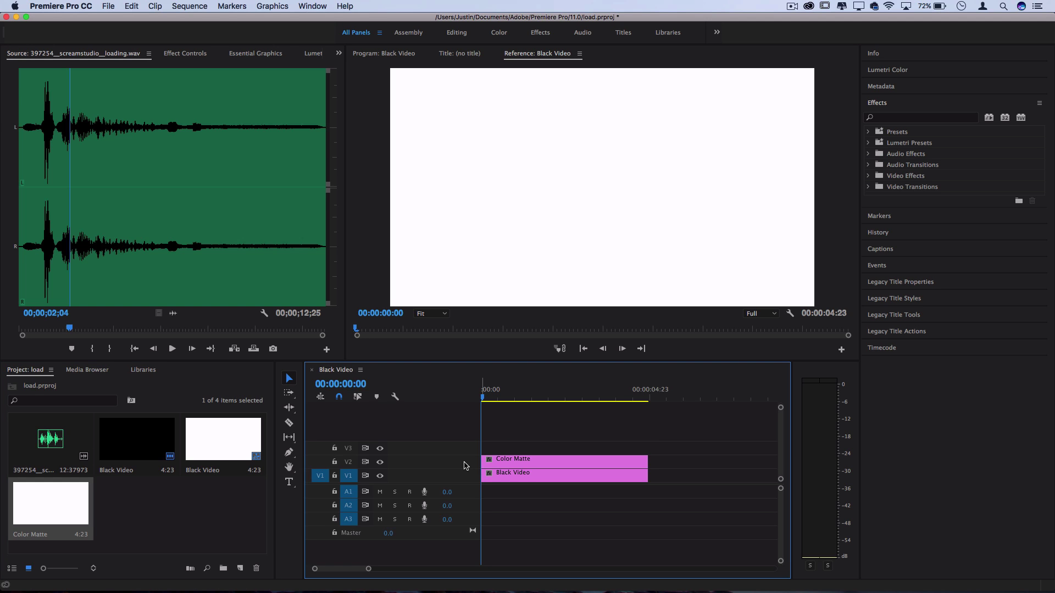
Step: Apply the Crop effect to the Color Matte clip and show its settings
{"action": "left_click", "coordinate": [515, 462]}
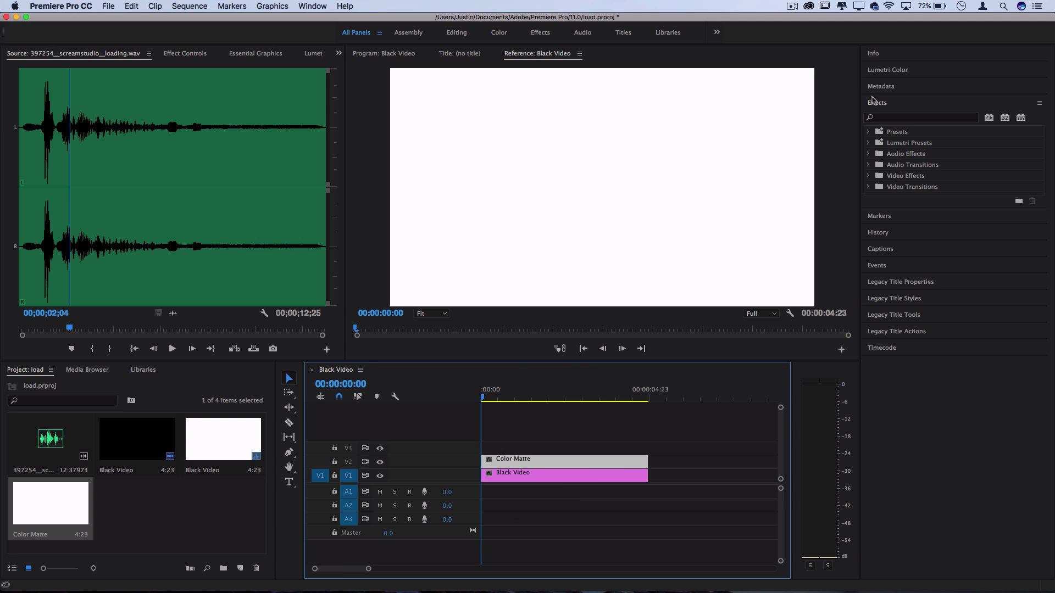
{"action": "left_click", "coordinate": [892, 119]}
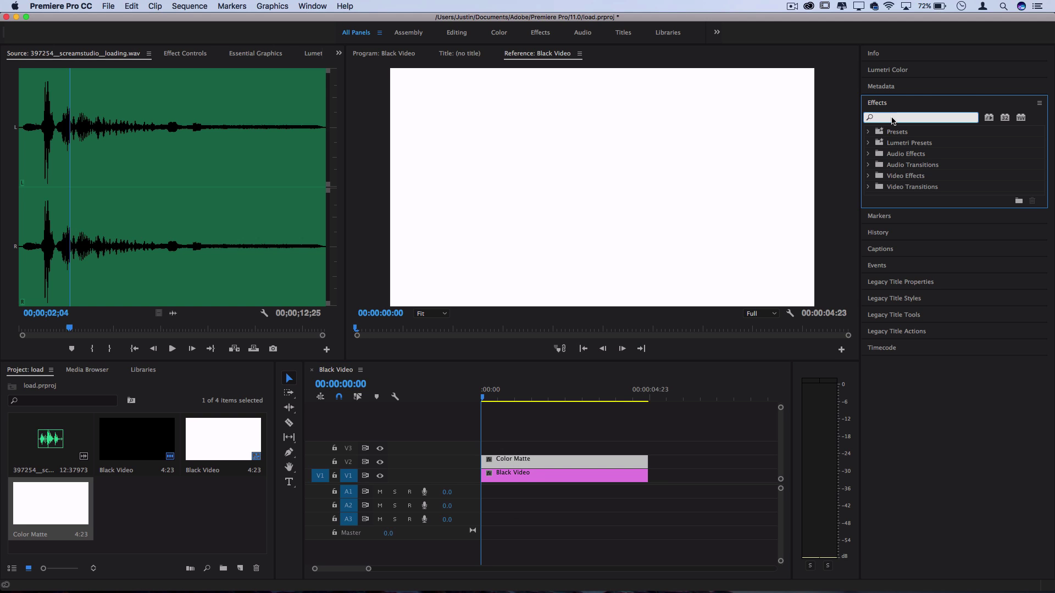
{"action": "type", "text": "crop"}
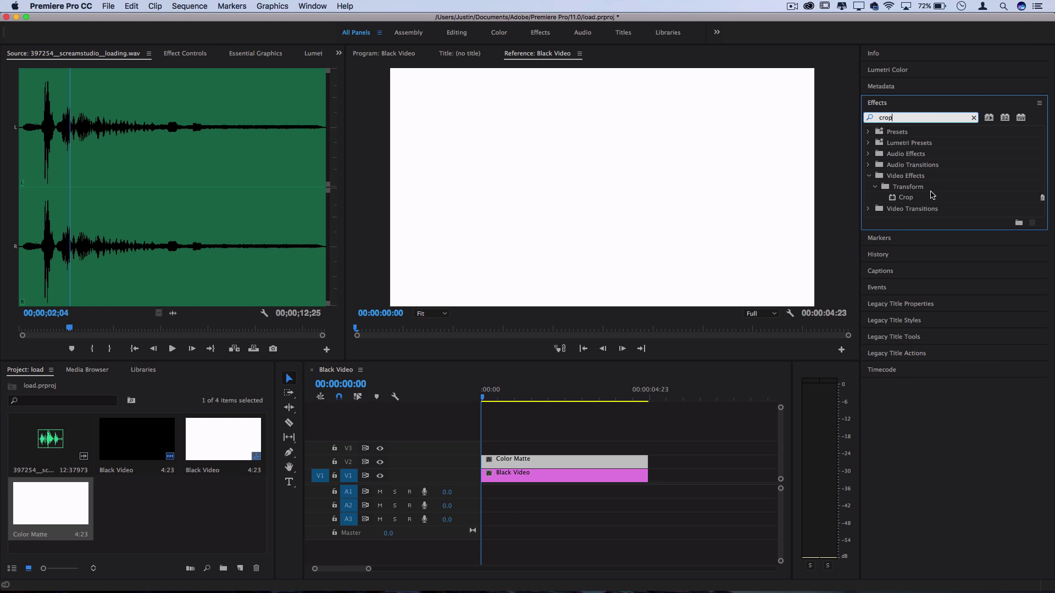
{"action": "left_click_drag", "start_coordinate": [909, 199], "coordinate": [522, 462]}
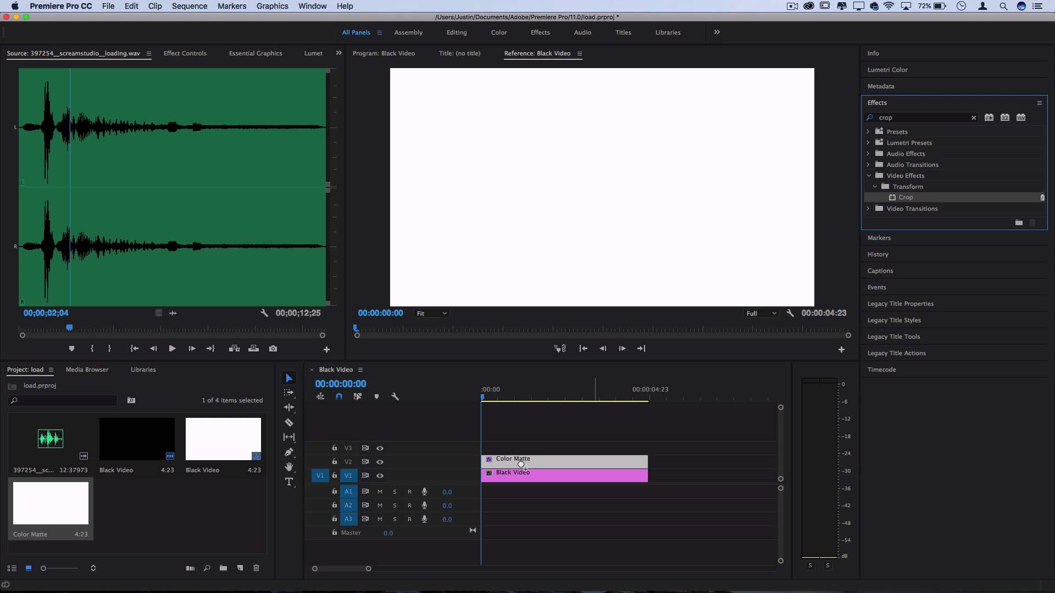
{"action": "left_click", "coordinate": [184, 53]}
{"action": "scroll", "coordinate": [180, 271], "scroll_direction": "down", "scroll_amount": 1}
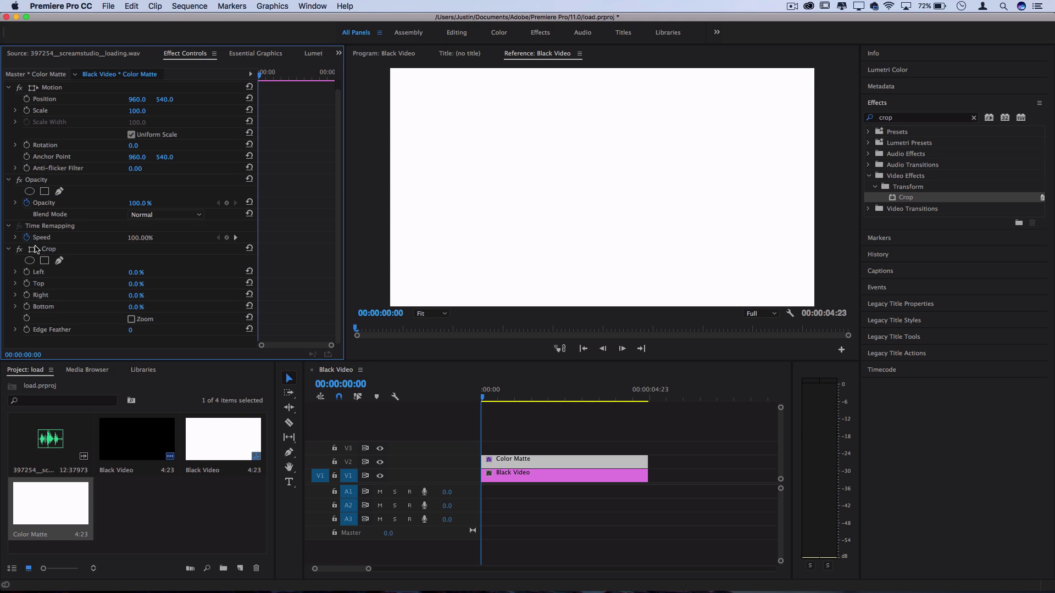
Step: Crop the matte 20% on the left and right and 45% on the top and bottom
{"action": "left_click", "coordinate": [141, 272]}
{"action": "type", "text": "20"}
{"action": "key", "text": "Return"}
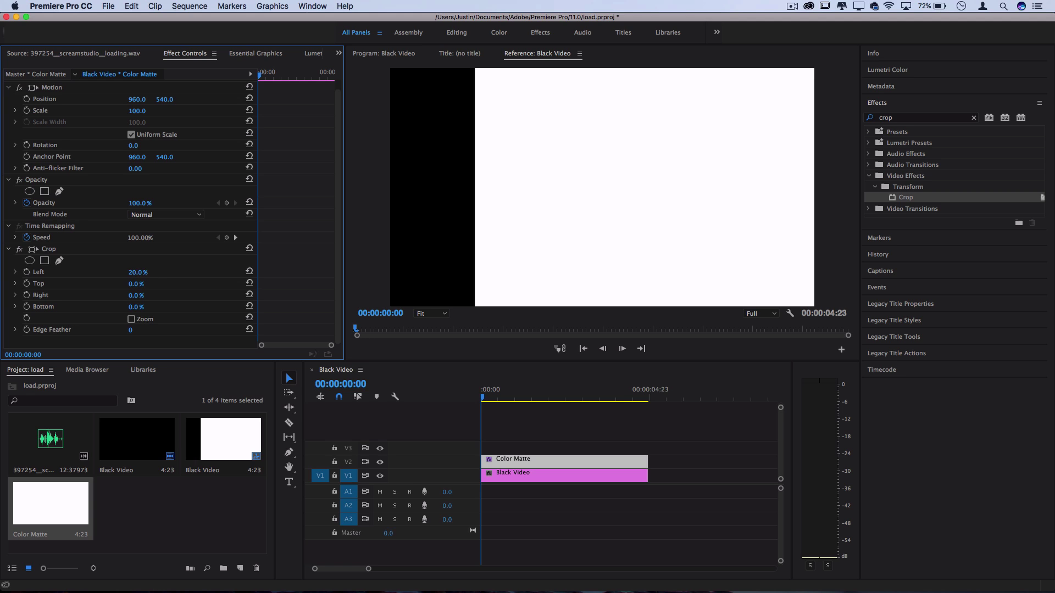
{"action": "left_click", "coordinate": [141, 295]}
{"action": "type", "text": "20"}
{"action": "key", "text": "Return"}
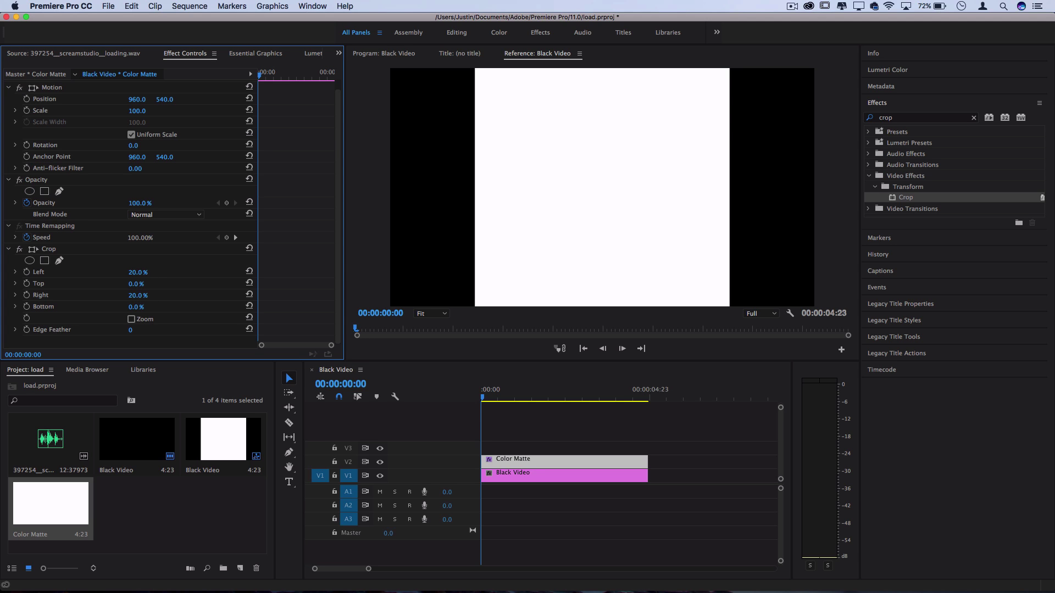
{"action": "left_click", "coordinate": [142, 283]}
{"action": "type", "text": "45"}
{"action": "key", "text": "Return"}
{"action": "left_click", "coordinate": [136, 307]}
{"action": "type", "text": "45"}
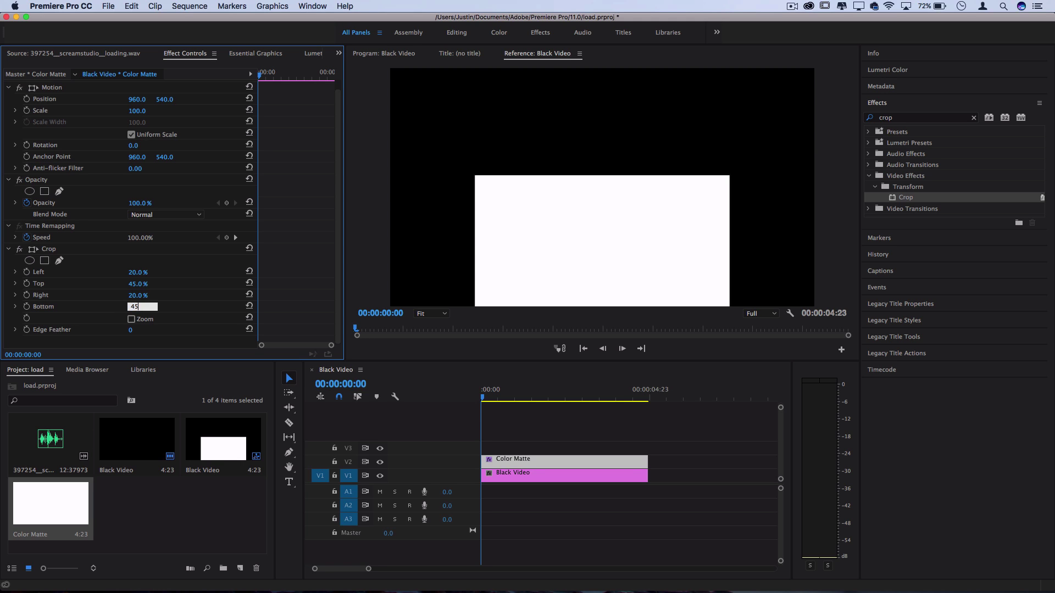
{"action": "key", "text": "Return"}
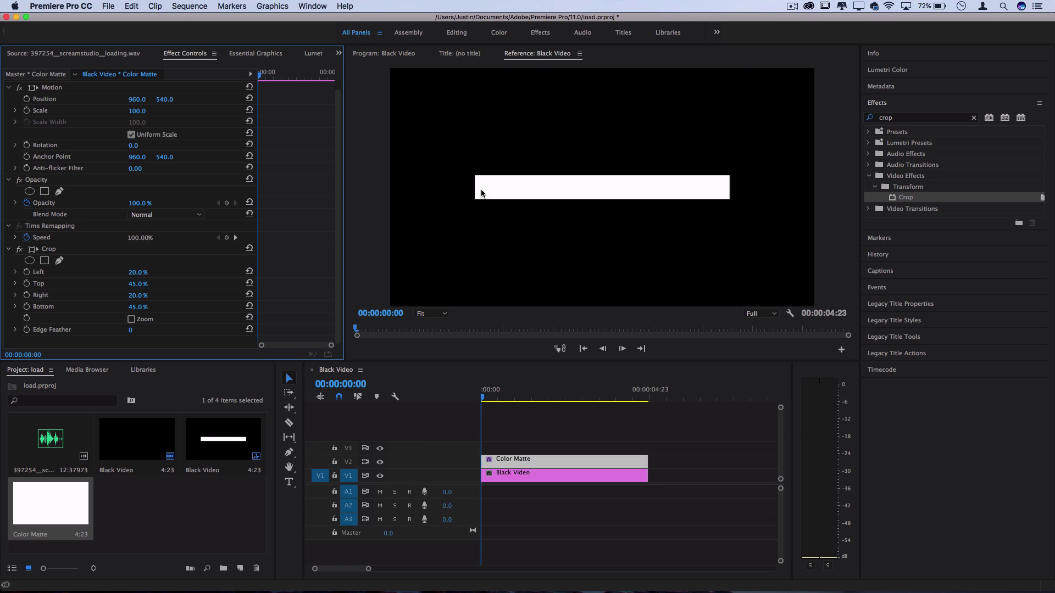
Step: Apply the Ramp effect to the Color Matte and disable Crop to see the full ramp
{"action": "left_click", "coordinate": [903, 119]}
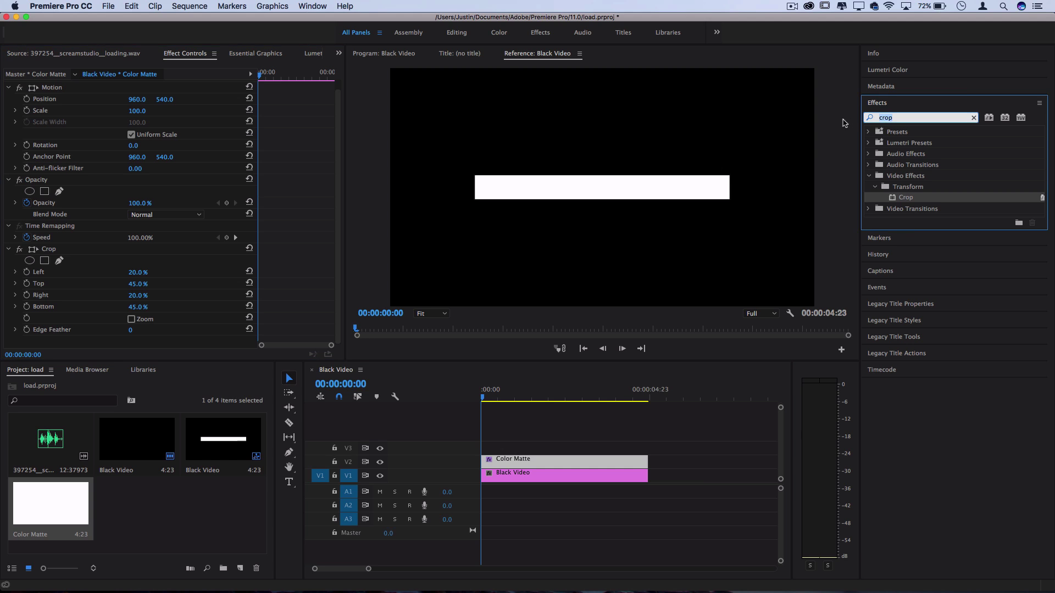
{"action": "type", "text": "ramp"}
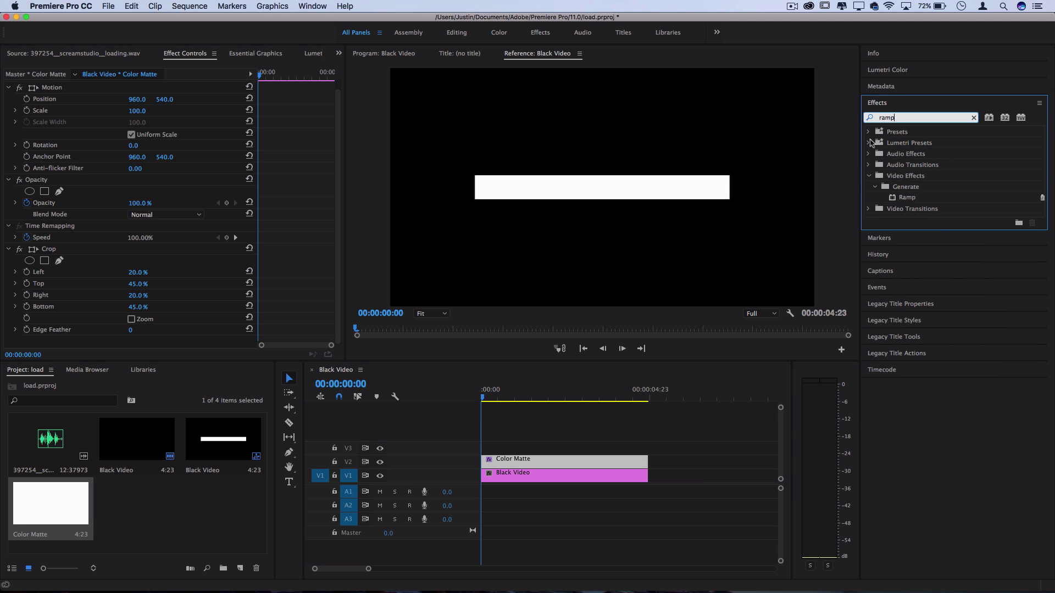
{"action": "left_click_drag", "start_coordinate": [920, 201], "coordinate": [529, 460]}
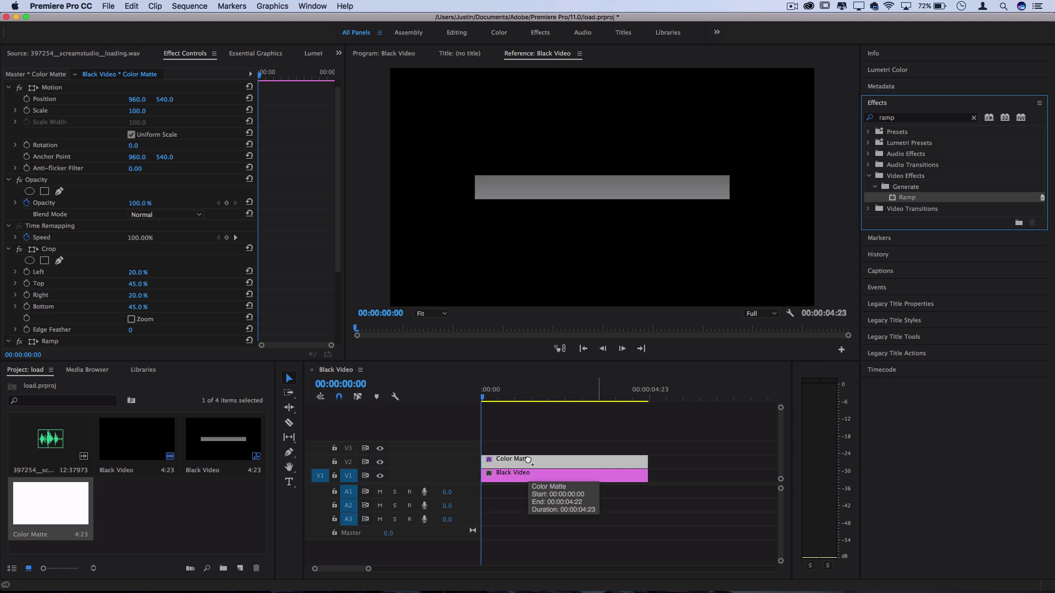
{"action": "left_click", "coordinate": [20, 249]}
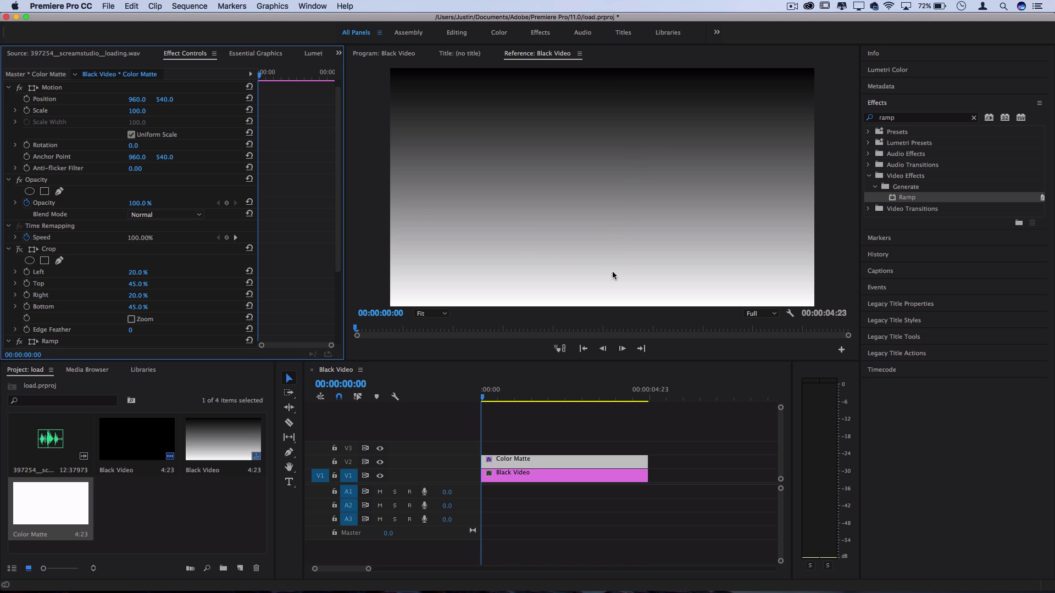
{"action": "left_click", "coordinate": [19, 250]}
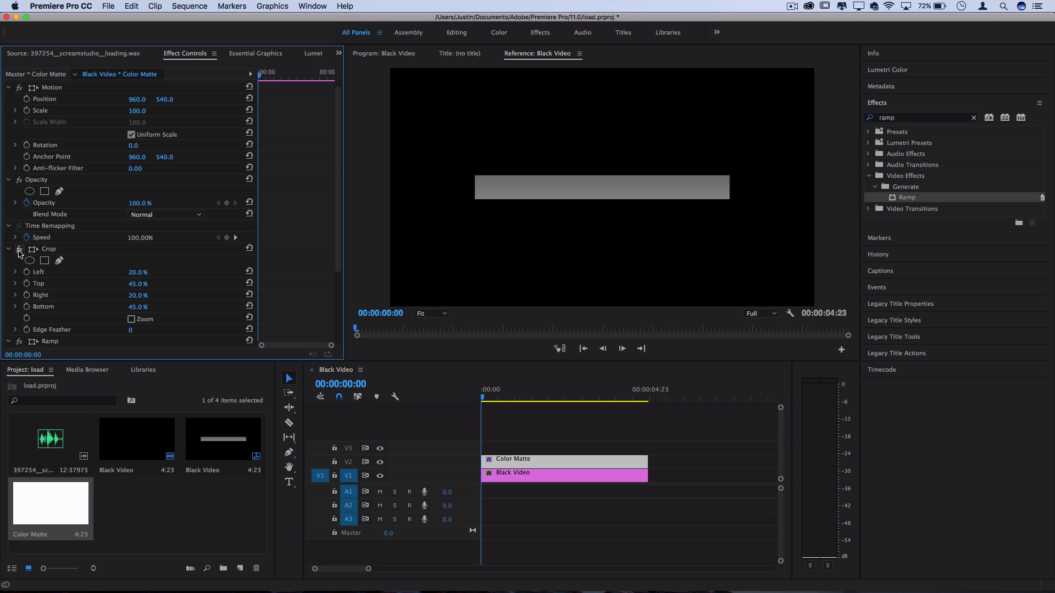
{"action": "left_click", "coordinate": [19, 250]}
{"action": "scroll", "coordinate": [101, 271], "scroll_direction": "down", "scroll_amount": 5}
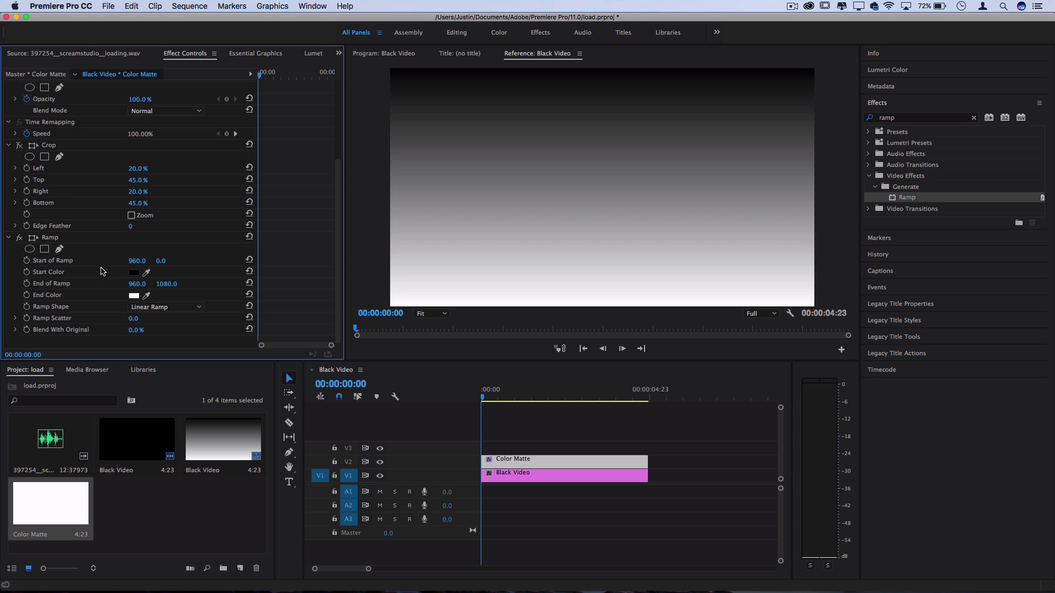
Step: Set the Ramp start colour to bright red and the end colour to green
{"action": "left_click", "coordinate": [134, 272]}
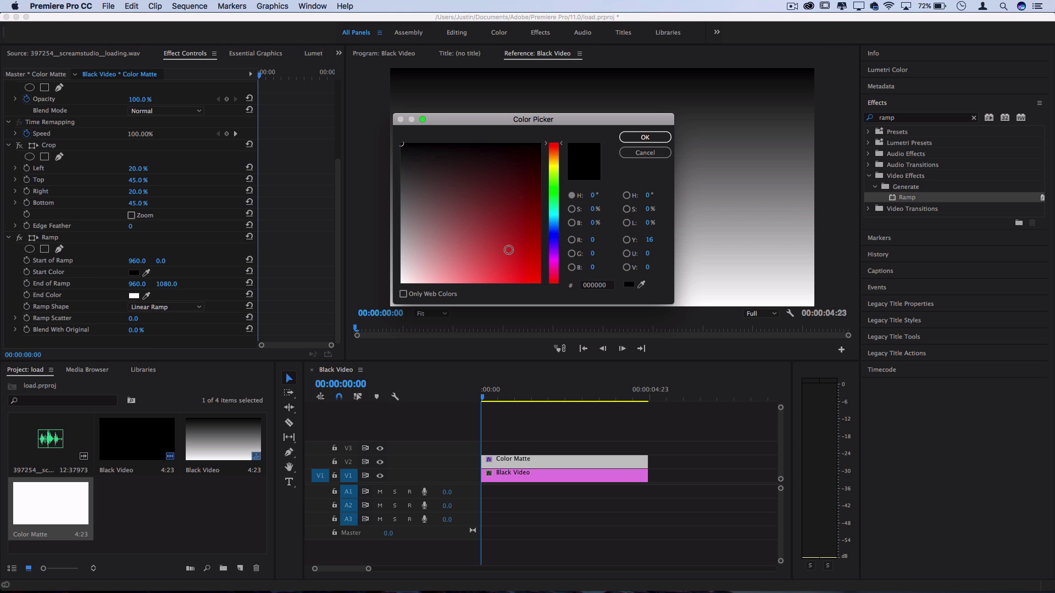
{"action": "key", "text": "Return"}
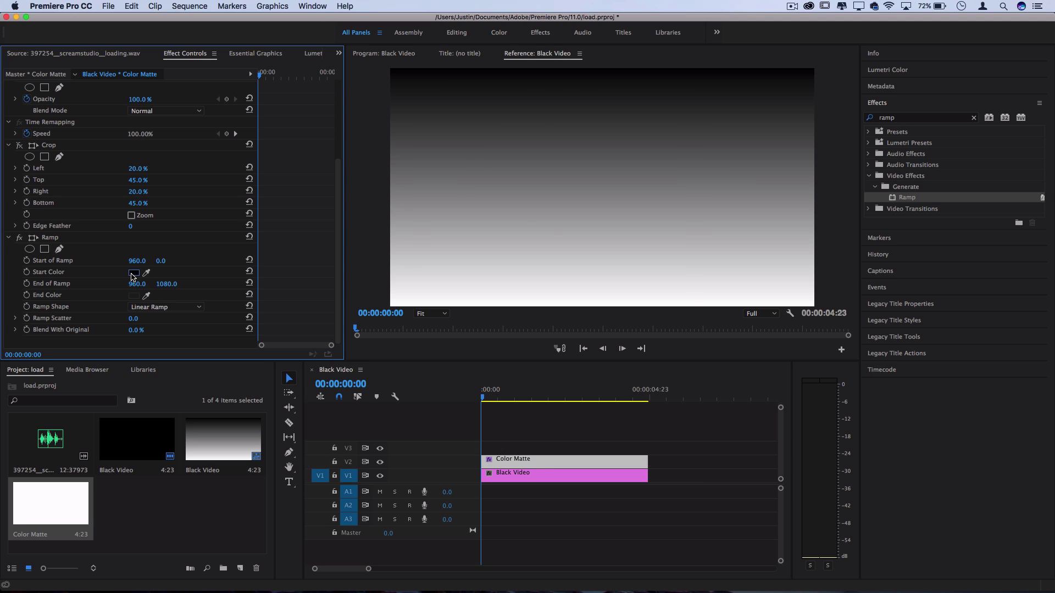
{"action": "left_click", "coordinate": [134, 273]}
{"action": "left_click", "coordinate": [520, 212]}
{"action": "left_click_drag", "start_coordinate": [520, 212], "coordinate": [540, 144]}
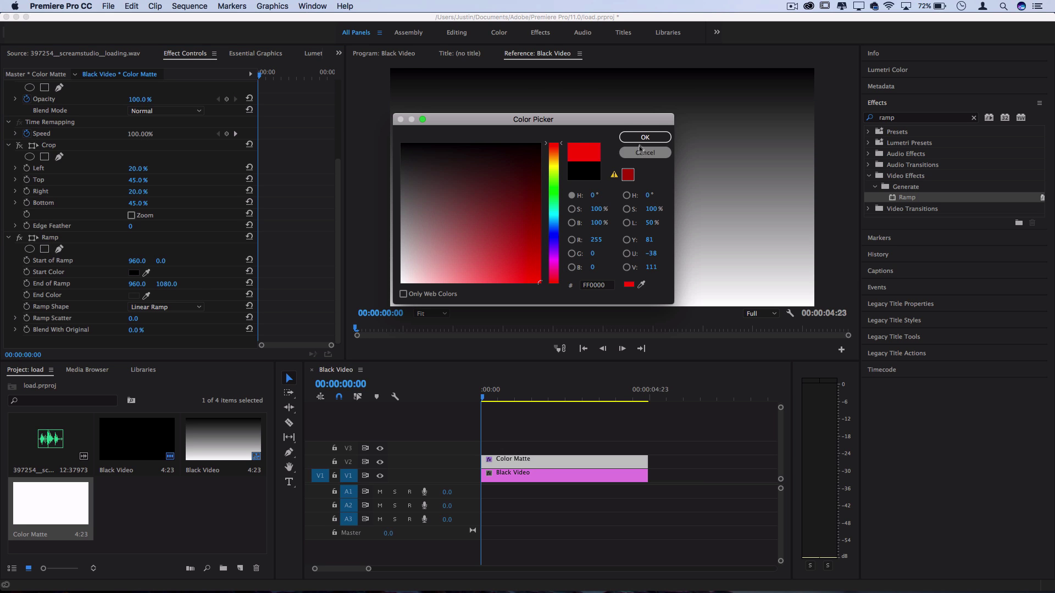
{"action": "left_click", "coordinate": [645, 137]}
{"action": "left_click", "coordinate": [134, 295]}
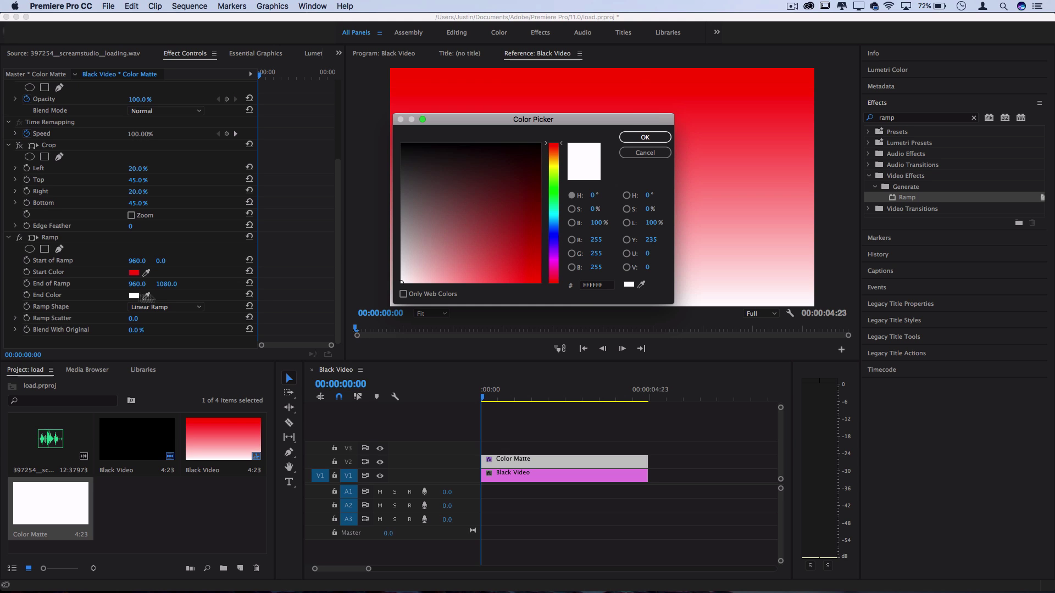
{"action": "left_click_drag", "start_coordinate": [553, 280], "coordinate": [553, 236]}
{"action": "left_click", "coordinate": [638, 138]}
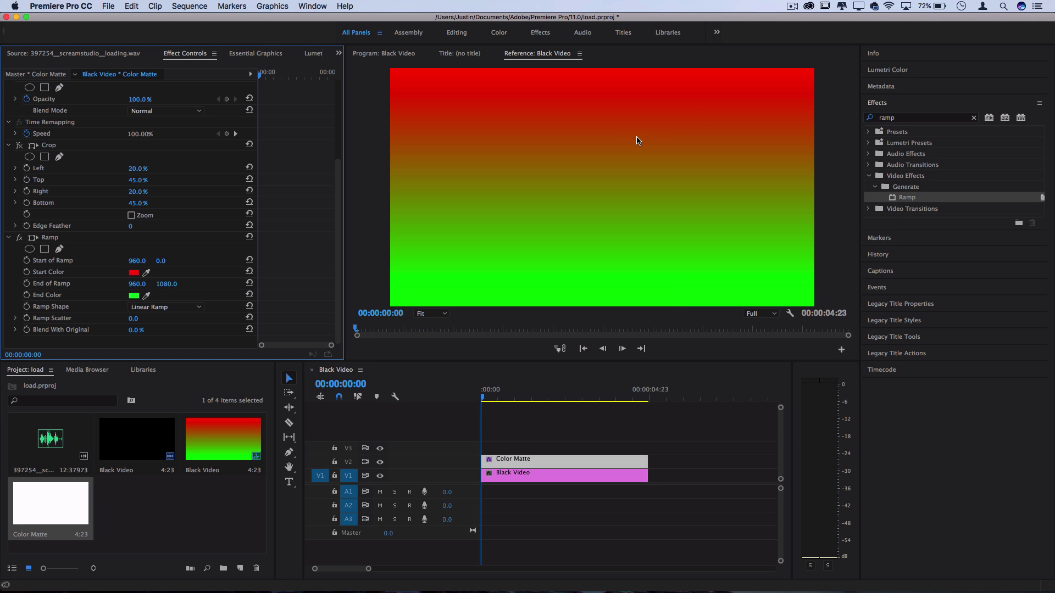
Step: Move the ramp start point so the gradient runs sideways, then re-enable Crop
{"action": "left_click_drag", "start_coordinate": [135, 262], "coordinate": [182, 285]}
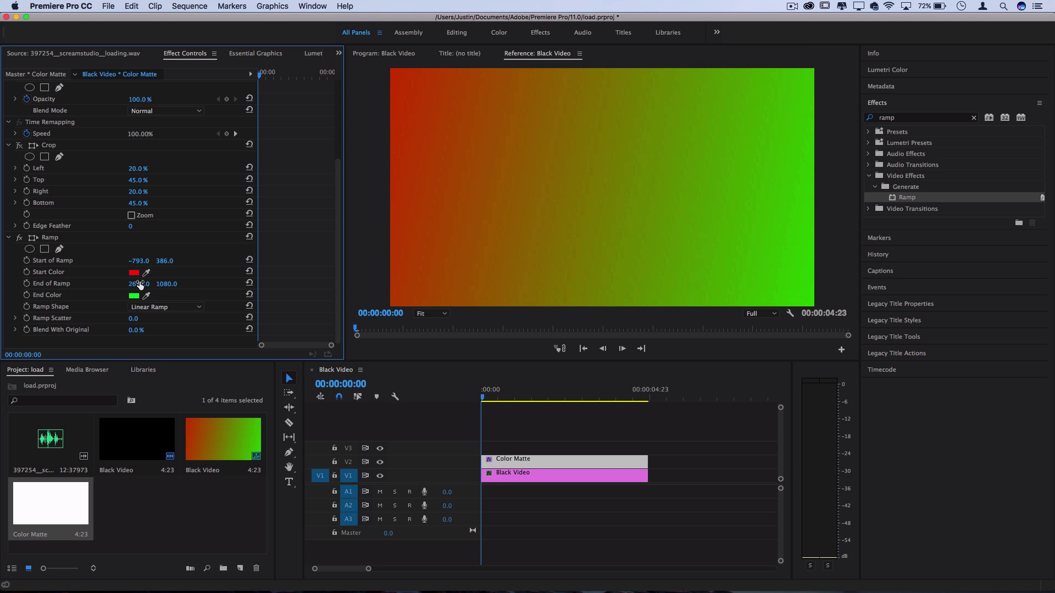
{"action": "left_click", "coordinate": [19, 146]}
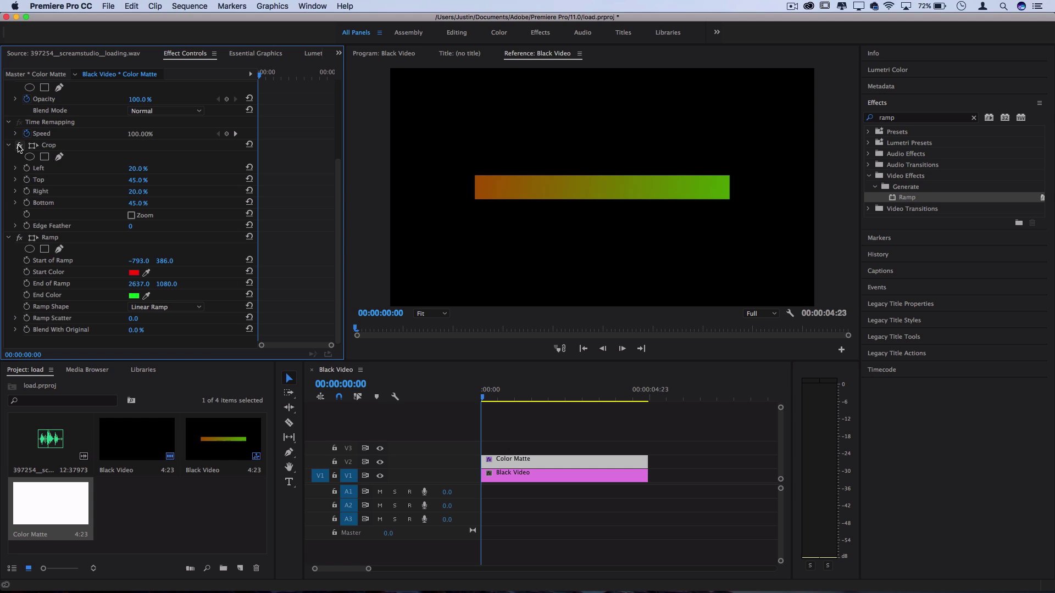
{"action": "left_click_drag", "start_coordinate": [137, 261], "coordinate": [143, 261]}
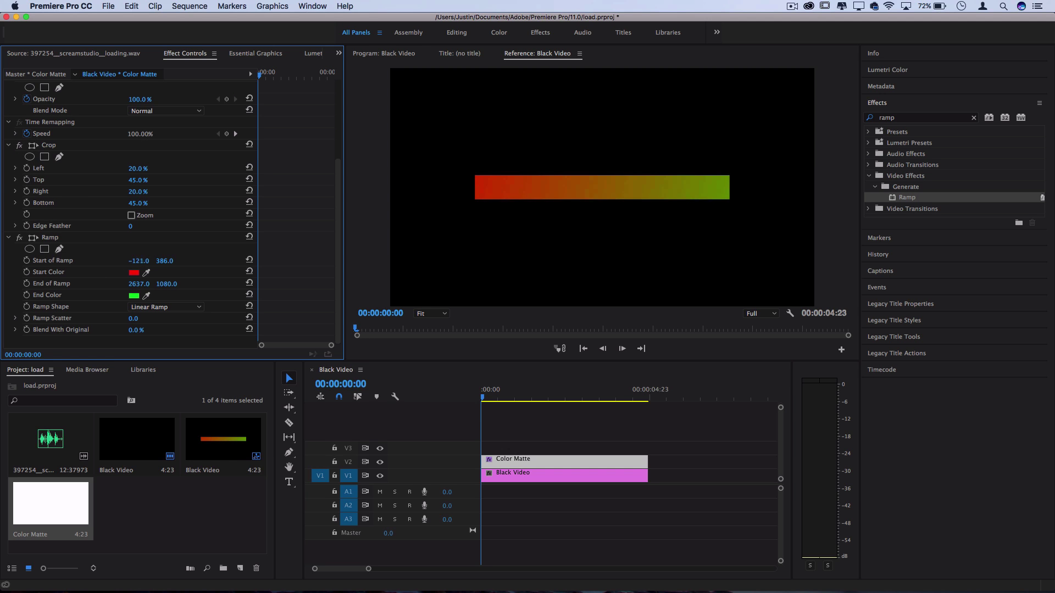
{"action": "left_click", "coordinate": [199, 237]}
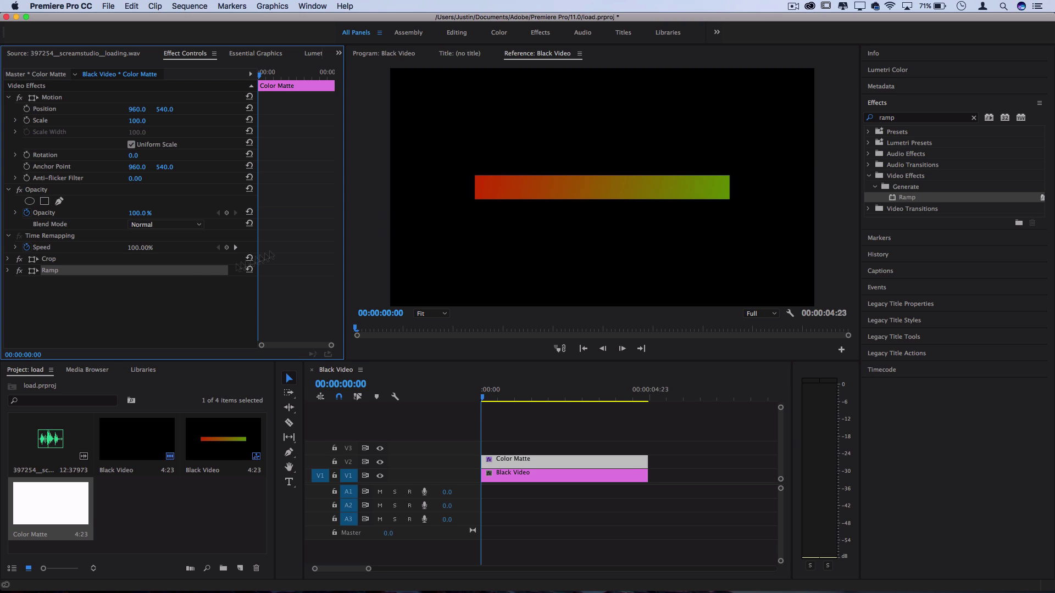
Step: Apply Venetian Blinds to the Color Matte and raise Transition Completion to stripe the bar
{"action": "left_click", "coordinate": [908, 119]}
{"action": "key", "text": "BackSpace"}
{"action": "key", "text": "BackSpace"}
{"action": "key", "text": "BackSpace"}
{"action": "key", "text": "BackSpace"}
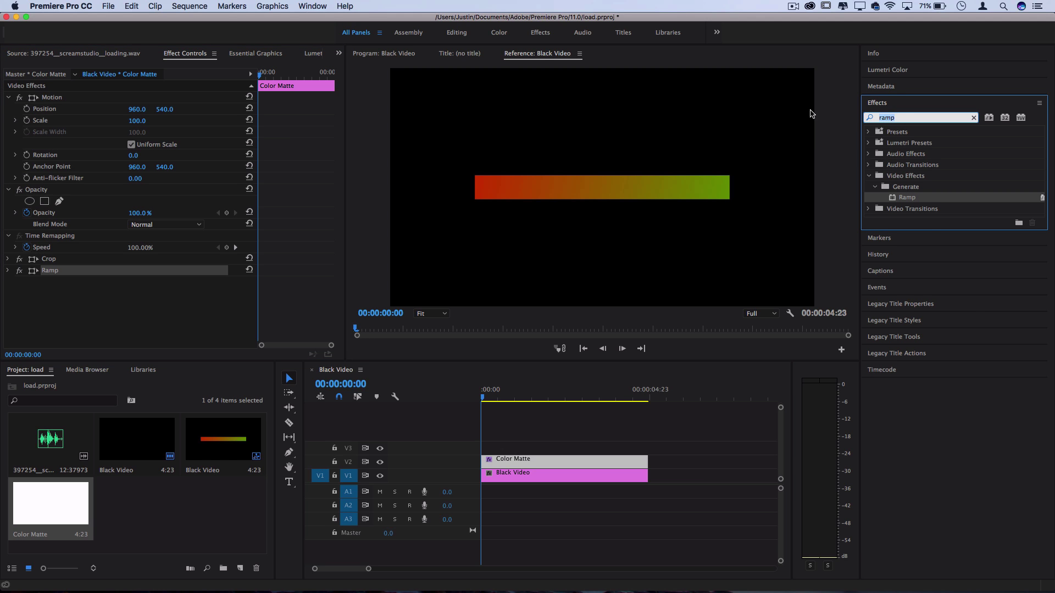
{"action": "type", "text": "venetian"}
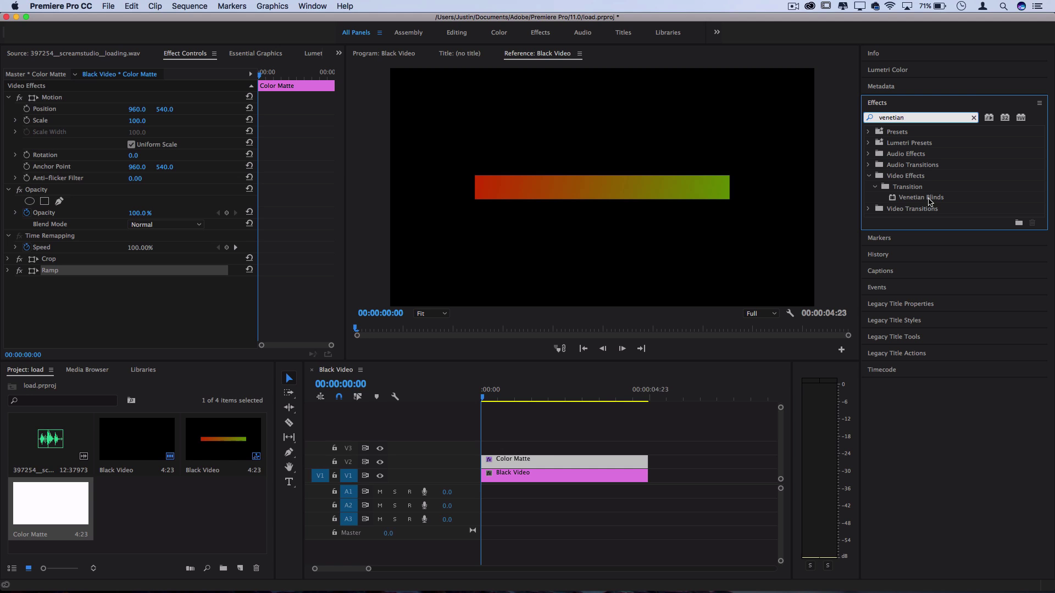
{"action": "left_click_drag", "start_coordinate": [928, 201], "coordinate": [527, 460]}
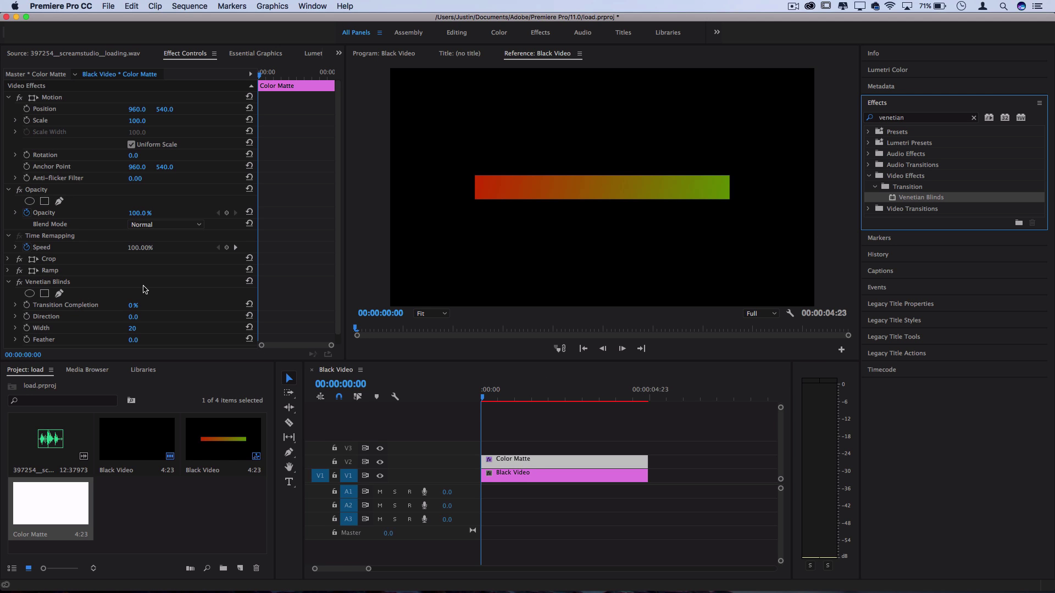
{"action": "left_click", "coordinate": [66, 310]}
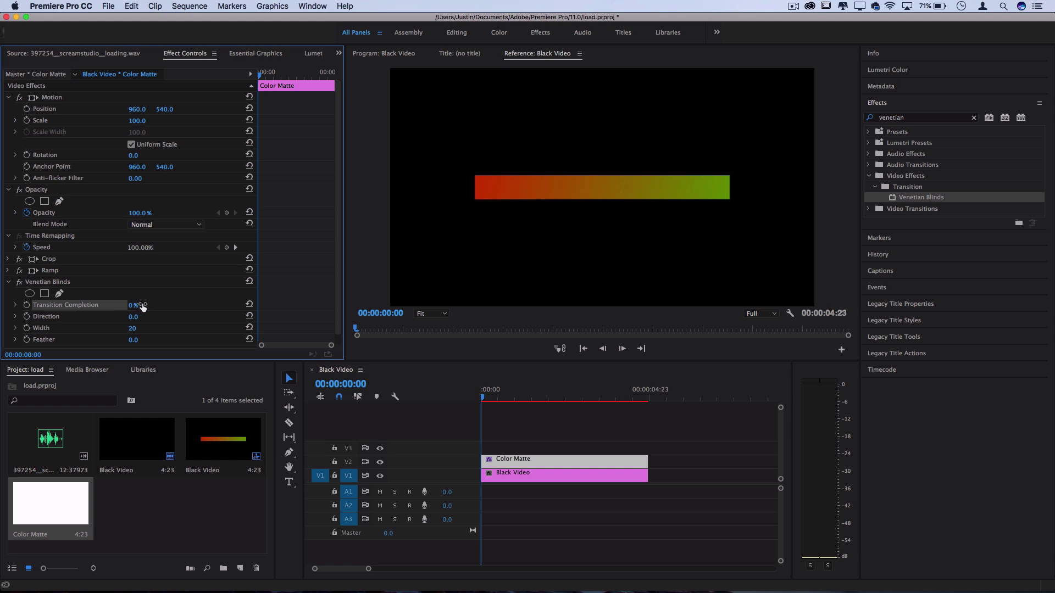
{"action": "left_click_drag", "start_coordinate": [143, 307], "coordinate": [143, 306]}
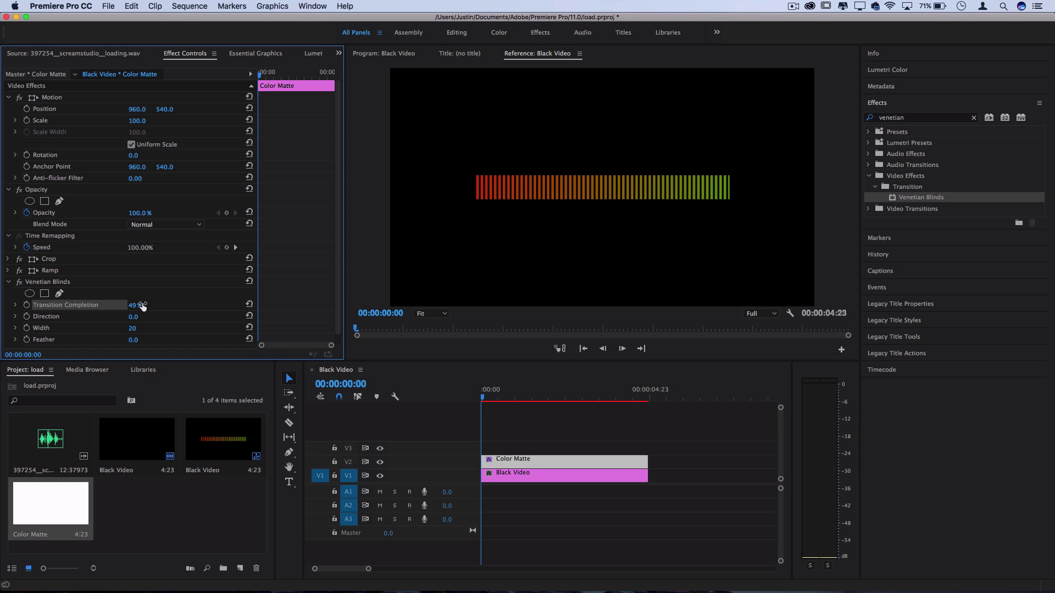
Step: Set the blinds Width to 48 and Transition Completion to 30%
{"action": "scroll", "coordinate": [203, 308], "scroll_direction": "down", "scroll_amount": 1}
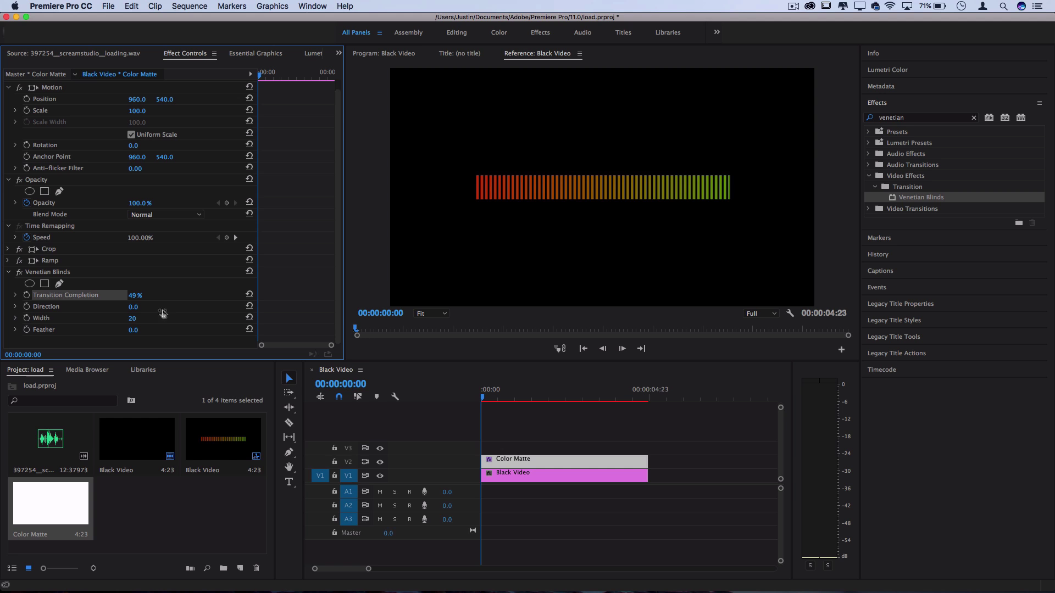
{"action": "left_click_drag", "start_coordinate": [132, 318], "coordinate": [146, 318]}
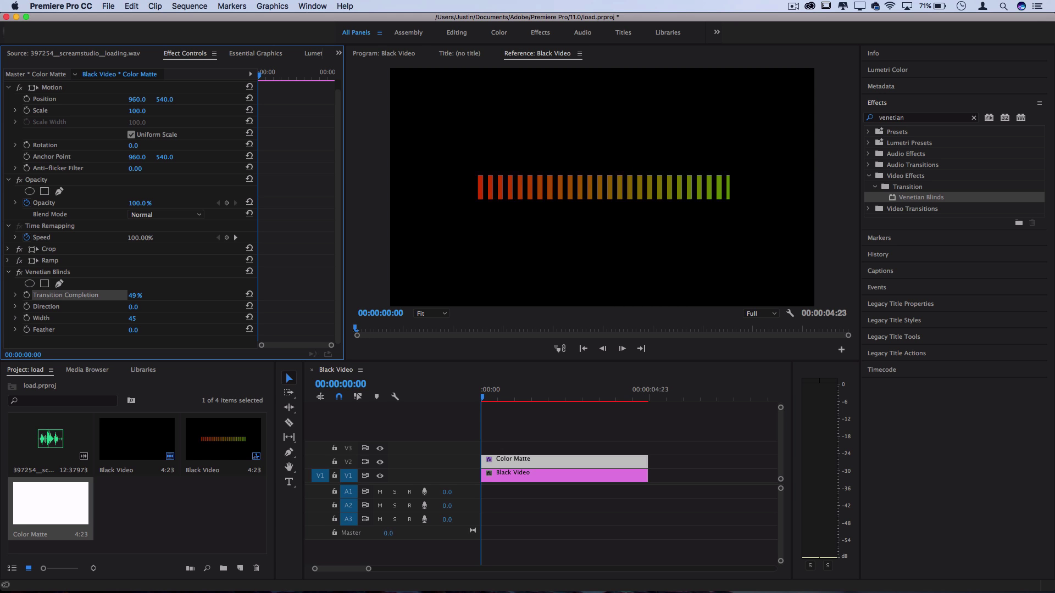
{"action": "left_click", "coordinate": [143, 316]}
{"action": "key", "text": "Up"}
{"action": "key", "text": "Up"}
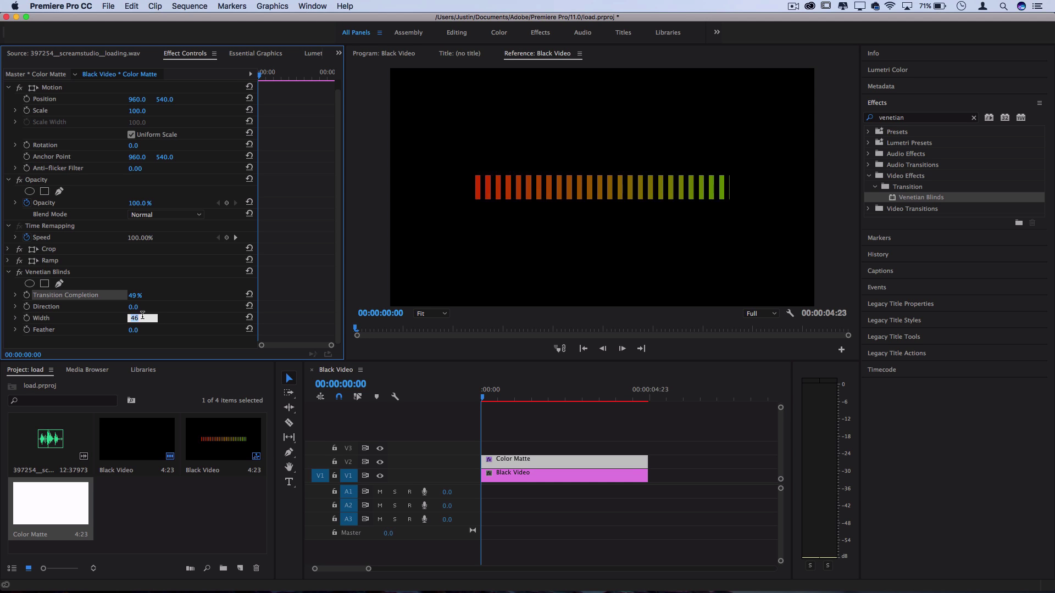
{"action": "left_click", "coordinate": [143, 295]}
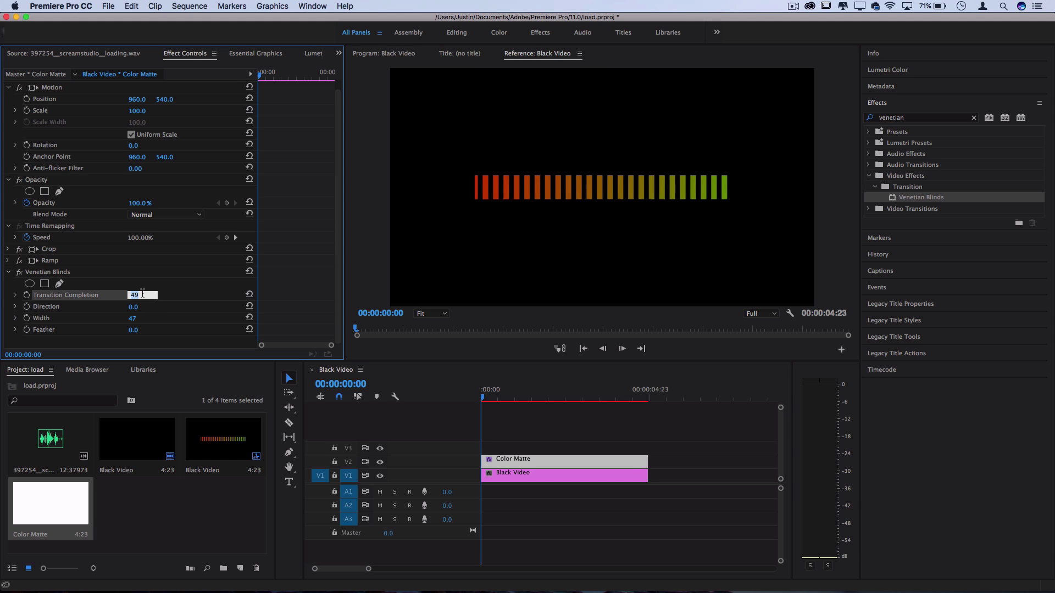
{"action": "type", "text": "30"}
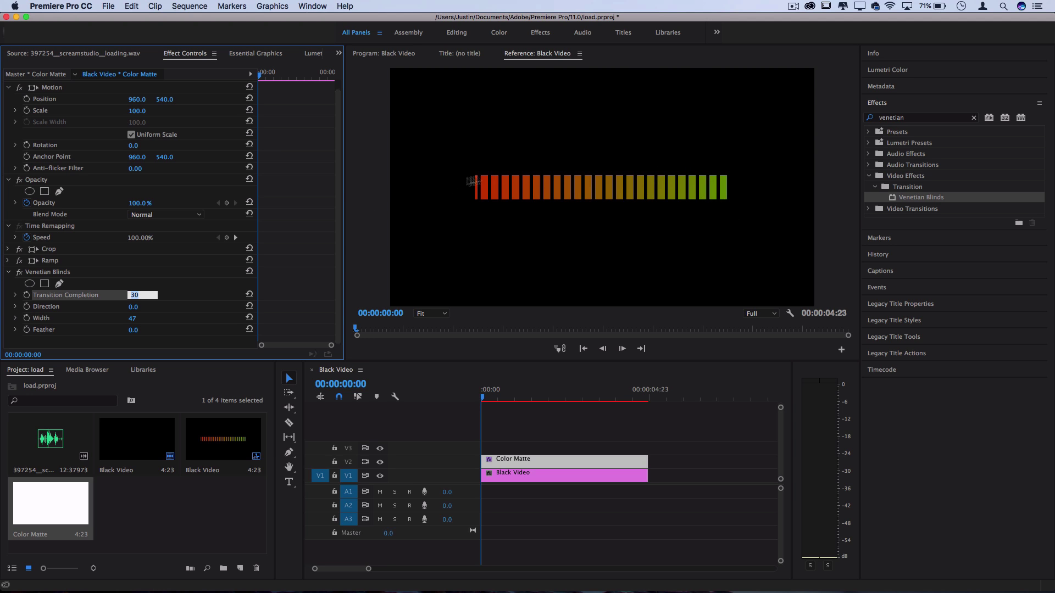
{"action": "left_click", "coordinate": [134, 318]}
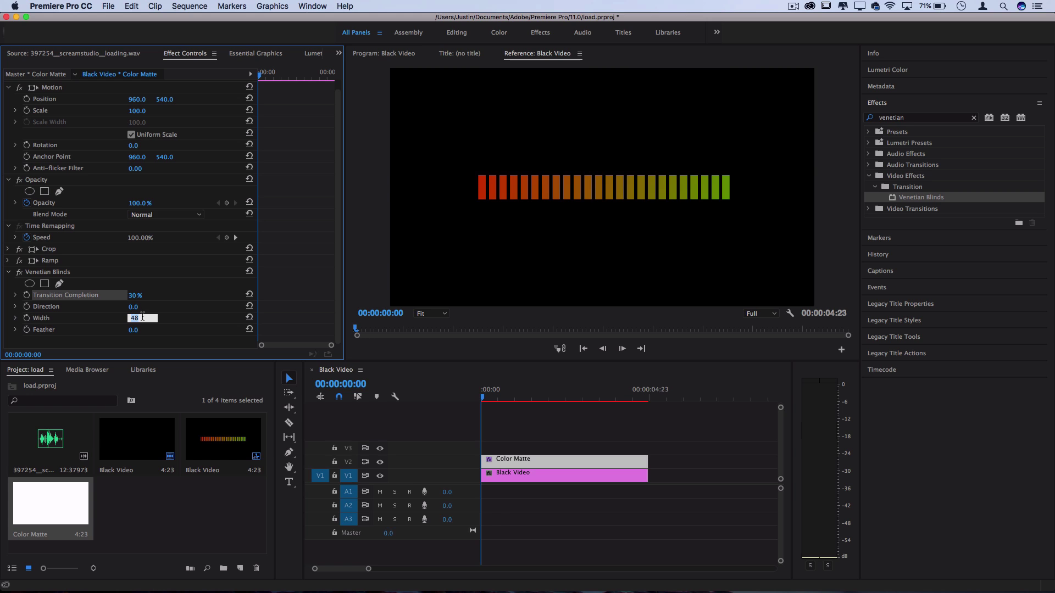
{"action": "key", "text": "Up"}
{"action": "key", "text": "shift+3"}
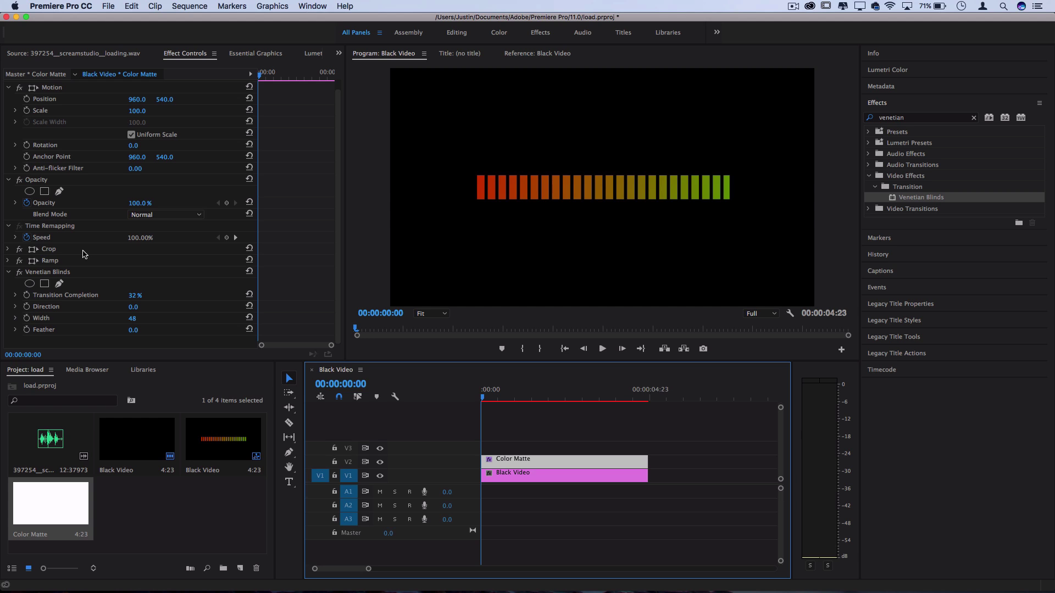
{"action": "left_click", "coordinate": [8, 273]}
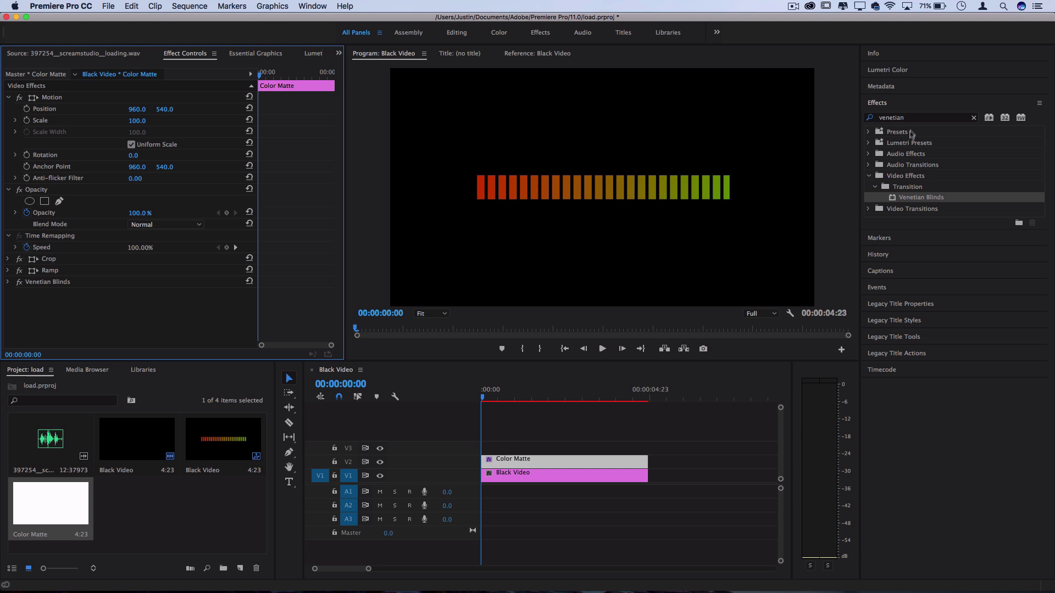
Step: Add a second Crop effect to the Color Matte clip and expand its settings
{"action": "left_click", "coordinate": [913, 118]}
{"action": "type", "text": "crop"}
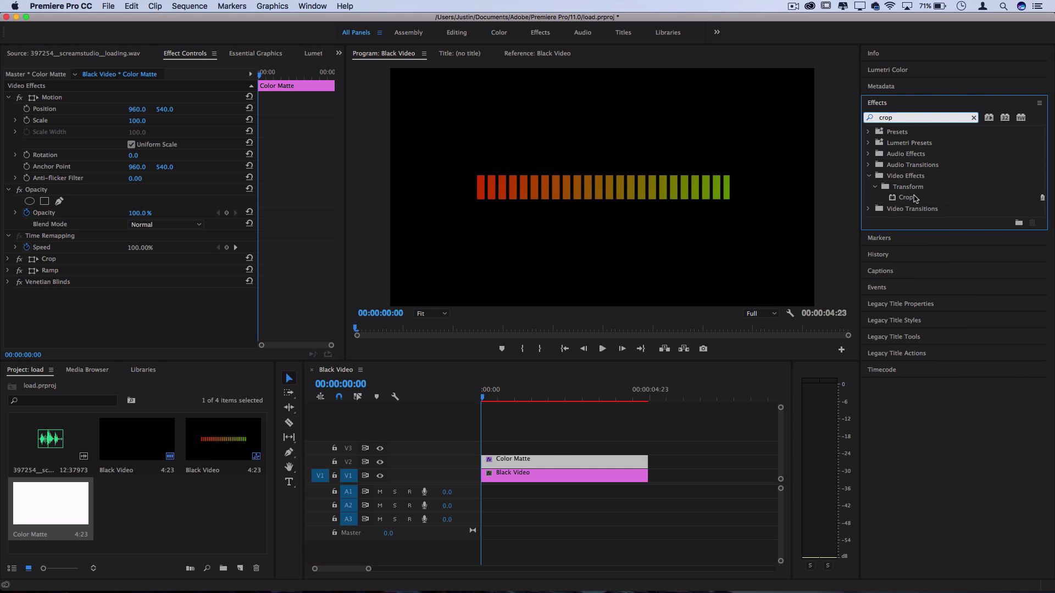
{"action": "left_click_drag", "start_coordinate": [915, 198], "coordinate": [523, 464]}
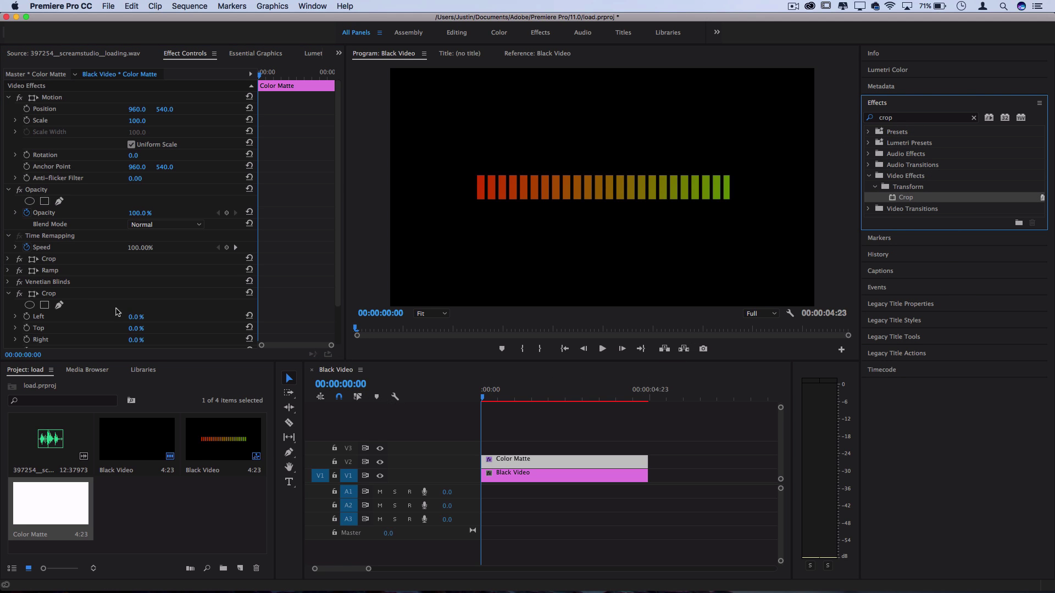
{"action": "left_click", "coordinate": [8, 294]}
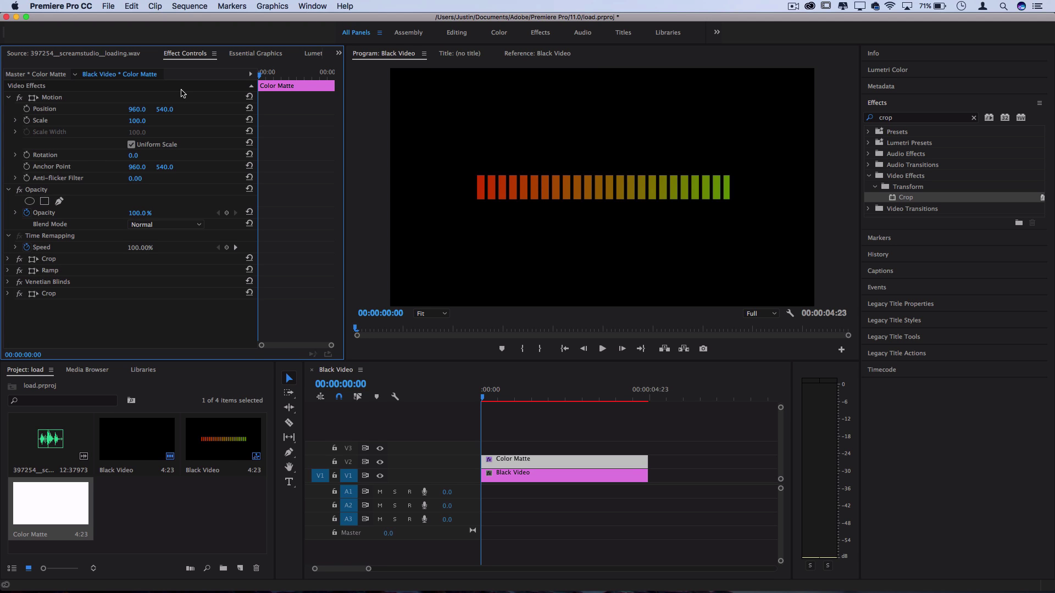
{"action": "left_click", "coordinate": [53, 296]}
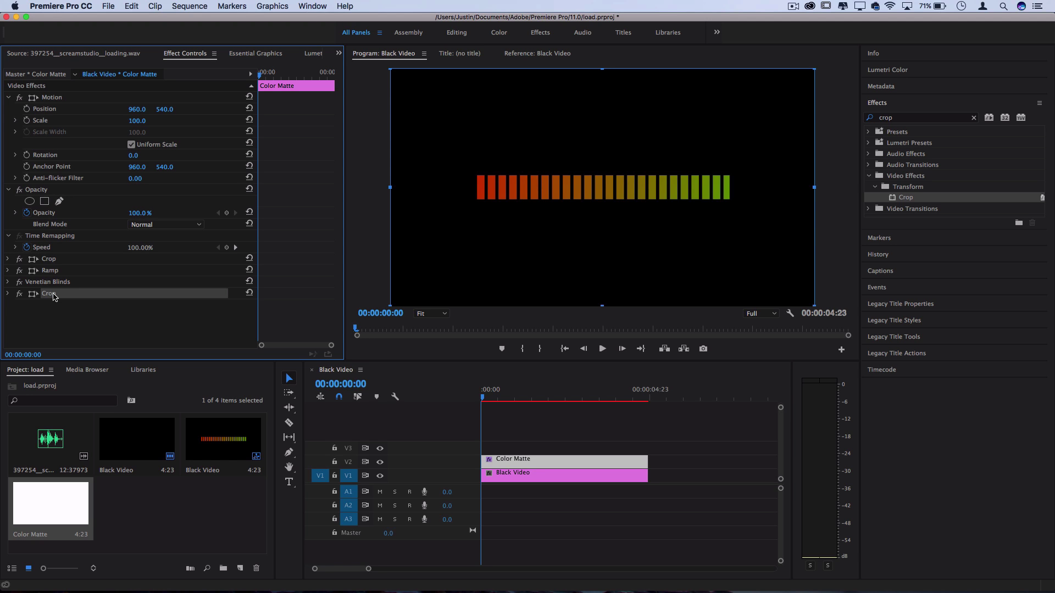
{"action": "left_click", "coordinate": [8, 294]}
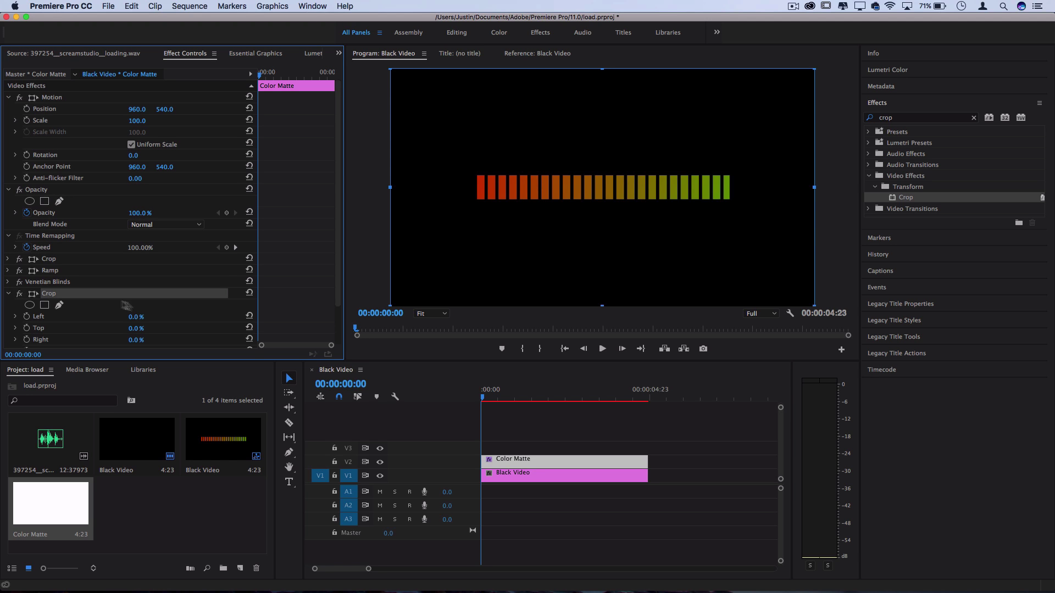
{"action": "scroll", "coordinate": [187, 315], "scroll_direction": "down", "scroll_amount": 2}
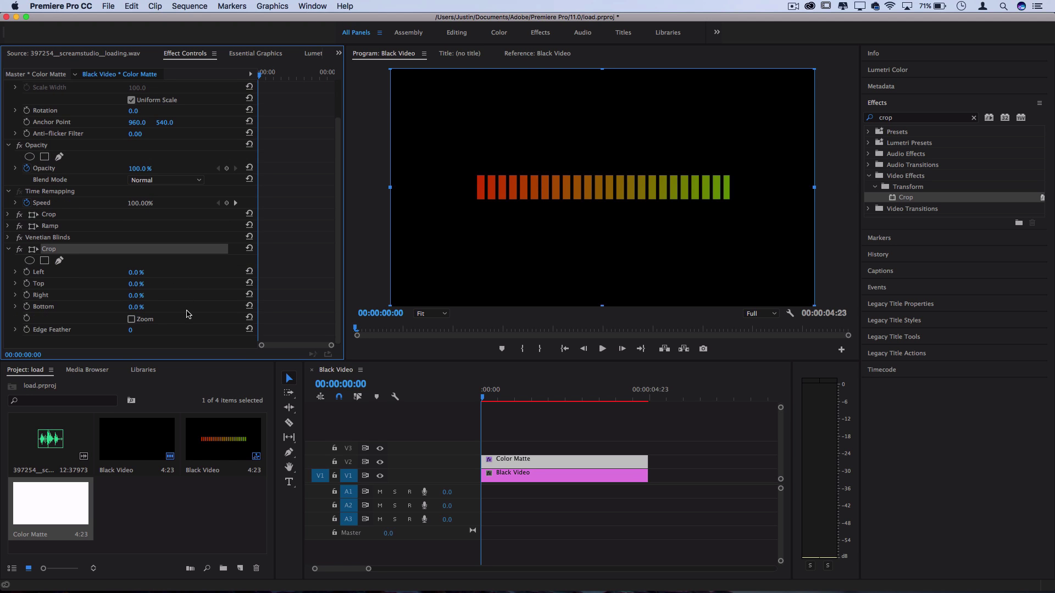
Step: Keyframe Crop Right from 100% at the start to 0% at the end, then play back
{"action": "left_click", "coordinate": [26, 295]}
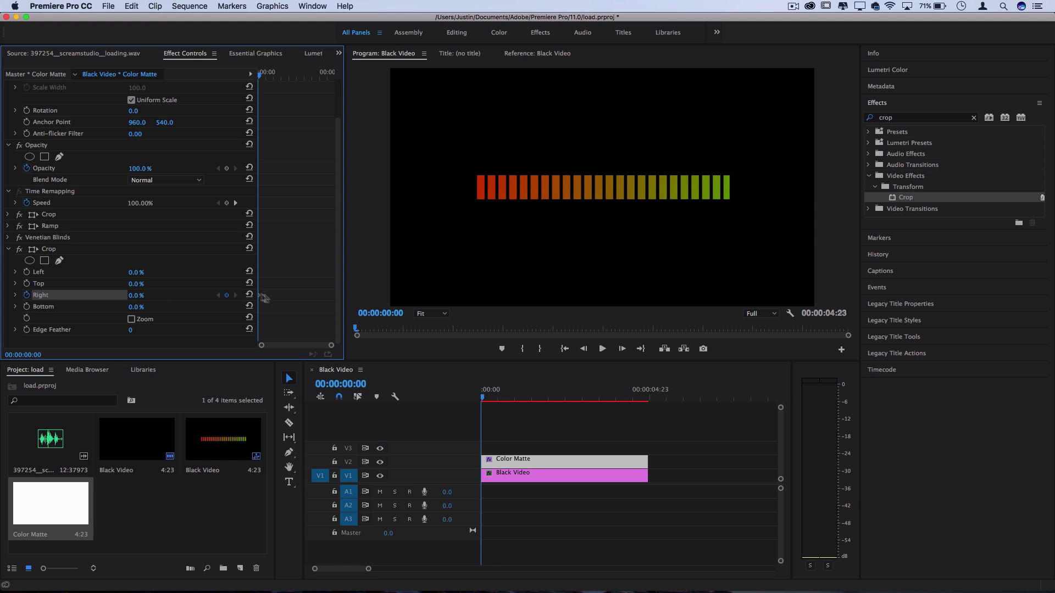
{"action": "left_click_drag", "start_coordinate": [135, 296], "coordinate": [185, 296]}
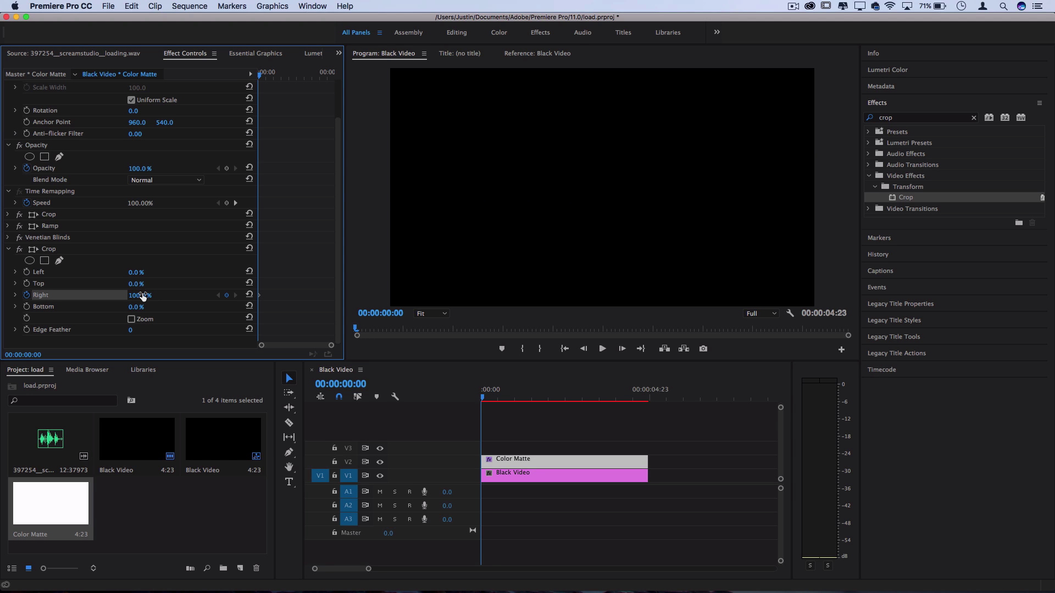
{"action": "left_click_drag", "start_coordinate": [287, 77], "coordinate": [401, 91]}
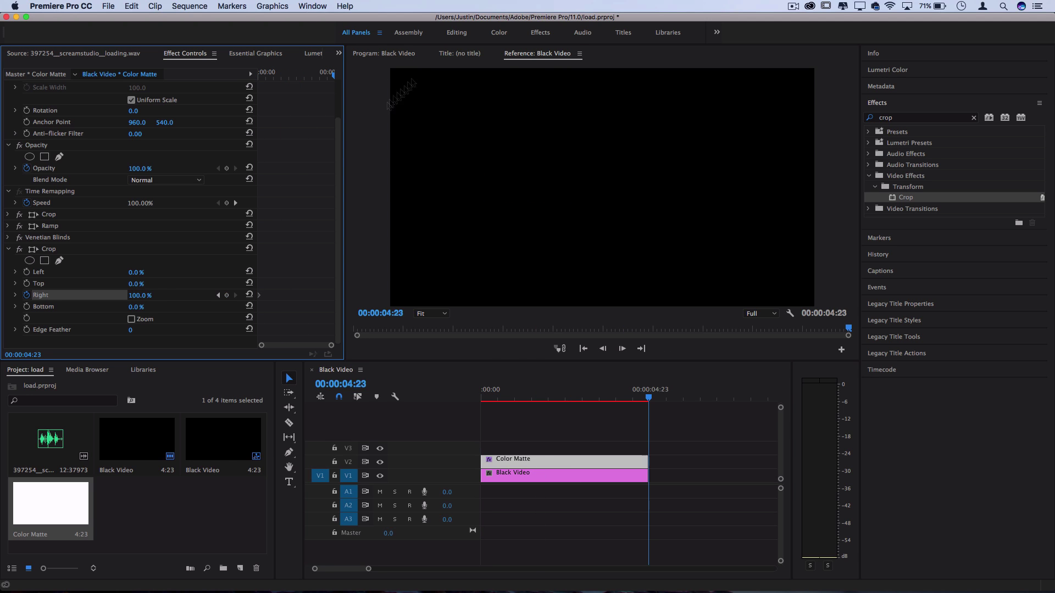
{"action": "left_click", "coordinate": [249, 295]}
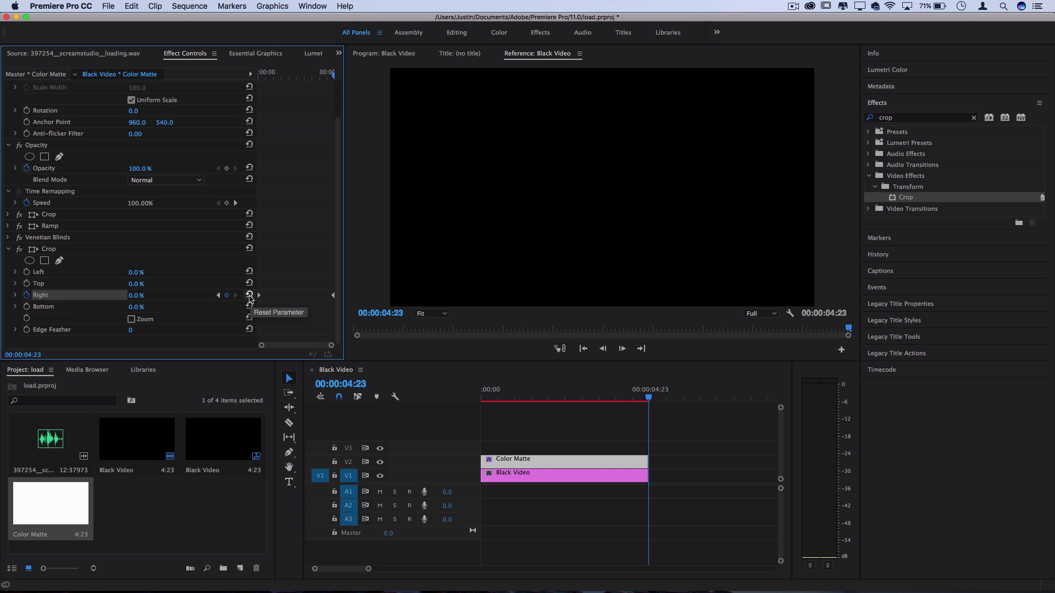
{"action": "left_click_drag", "start_coordinate": [311, 77], "coordinate": [174, 76]}
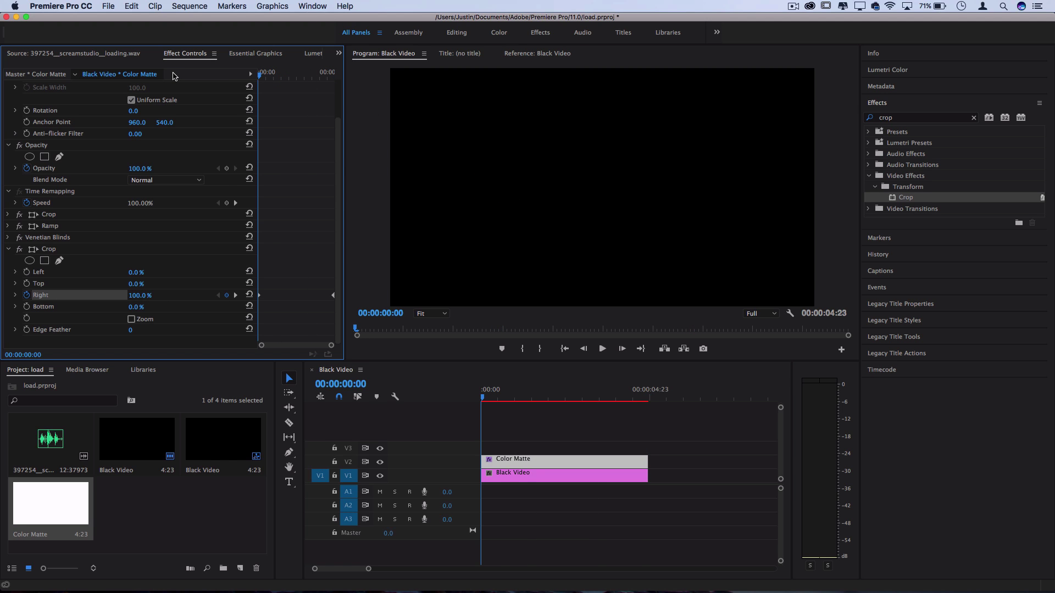
{"action": "key", "text": "space"}
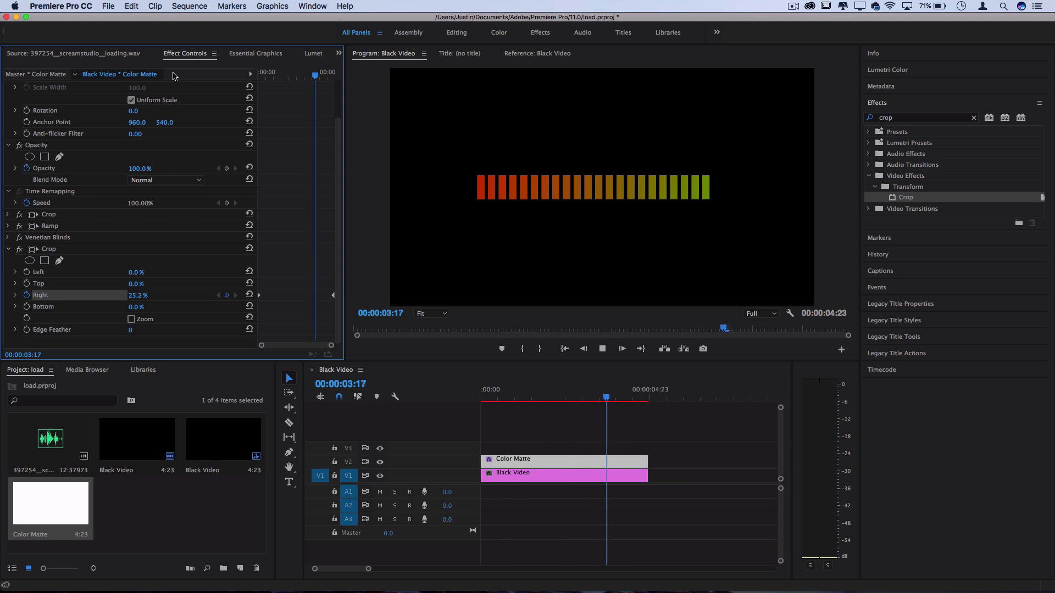
{"action": "key", "text": "Home"}
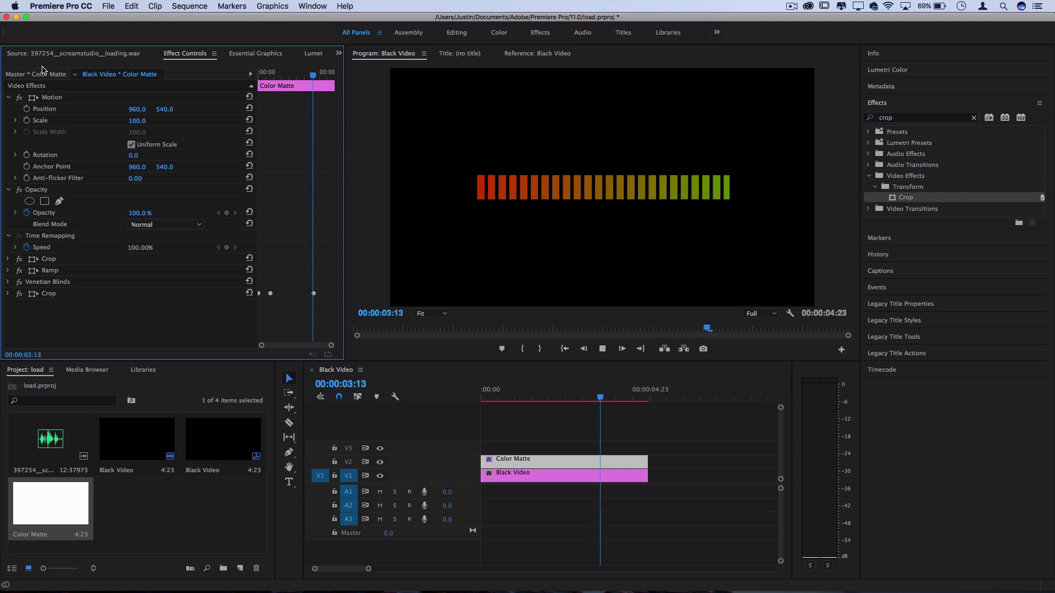
{"action": "key", "text": "space"}
Step: Apply the Alpha Glow effect to the Color Matte clip
{"action": "left_click", "coordinate": [911, 114]}
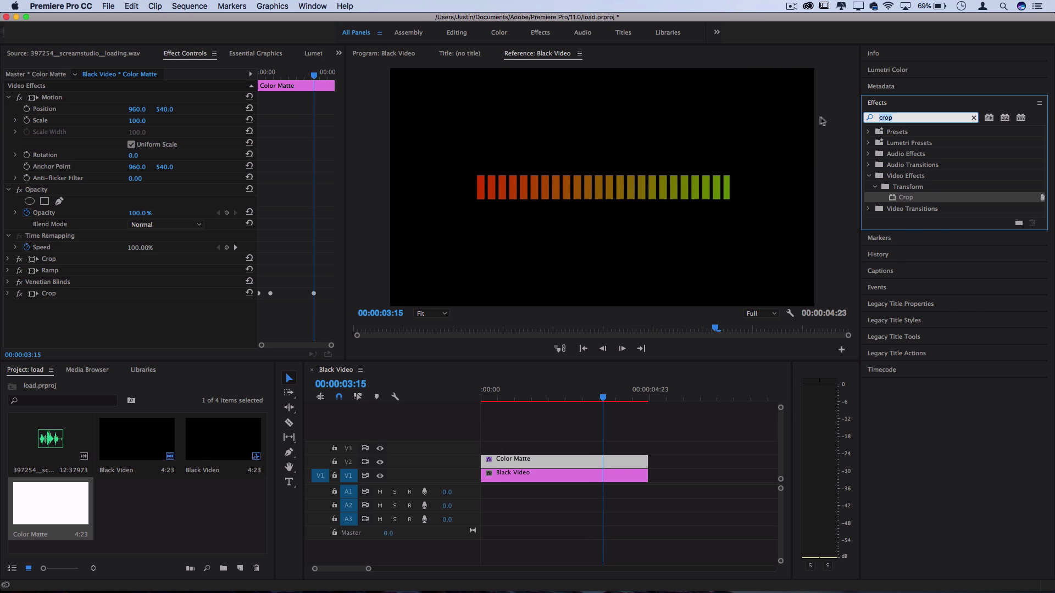
{"action": "type", "text": "alpha glow"}
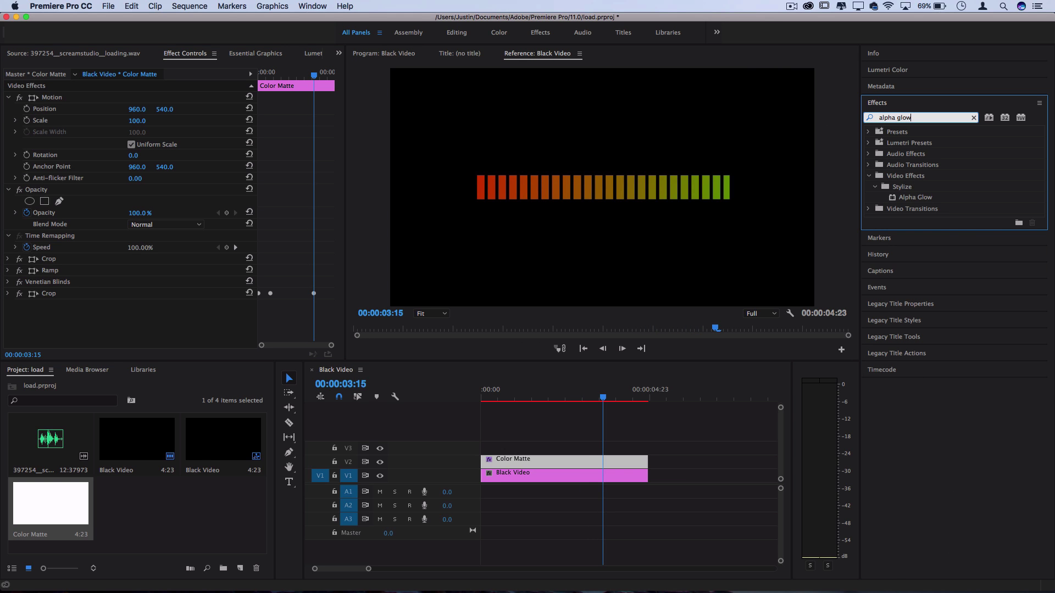
{"action": "left_click_drag", "start_coordinate": [926, 199], "coordinate": [549, 461]}
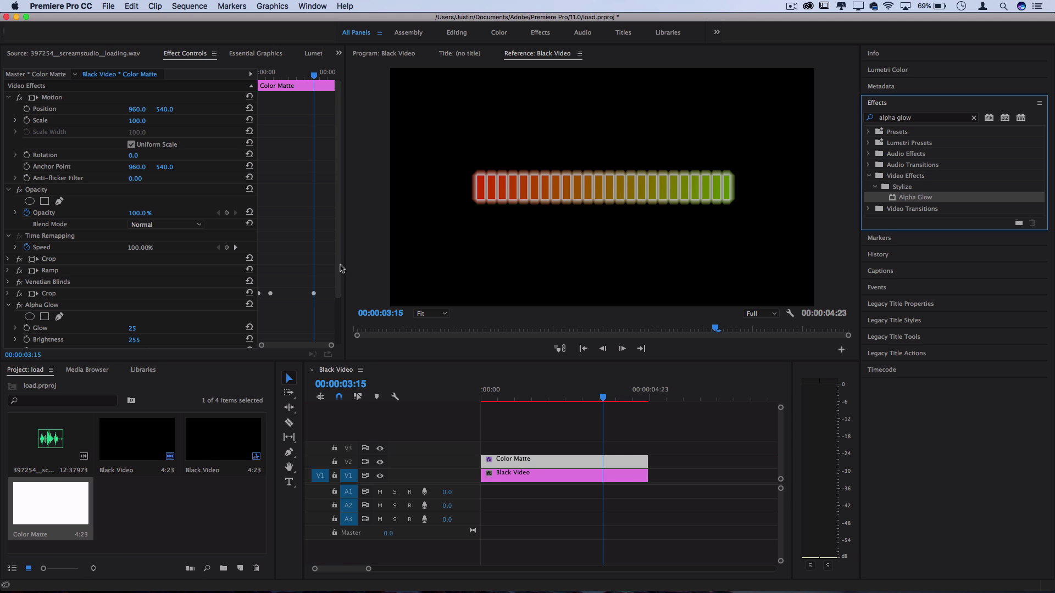
{"action": "scroll", "coordinate": [308, 258], "scroll_direction": "down", "scroll_amount": 3}
Step: Give Alpha Glow a red start colour and bright green end colour, and shrink the glow
{"action": "left_click", "coordinate": [134, 297]}
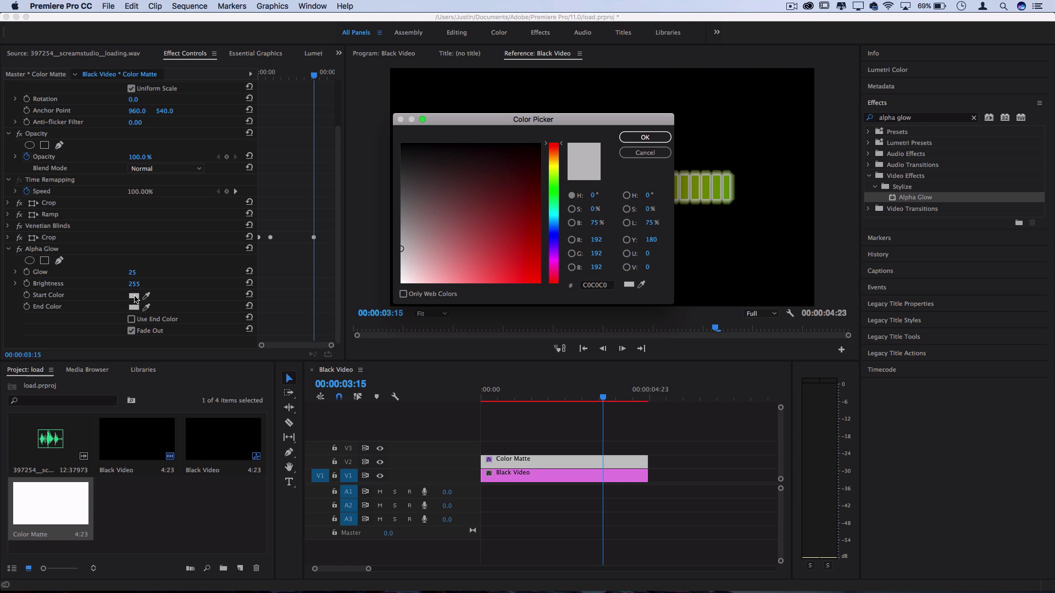
{"action": "left_click", "coordinate": [533, 260]}
{"action": "left_click", "coordinate": [645, 137]}
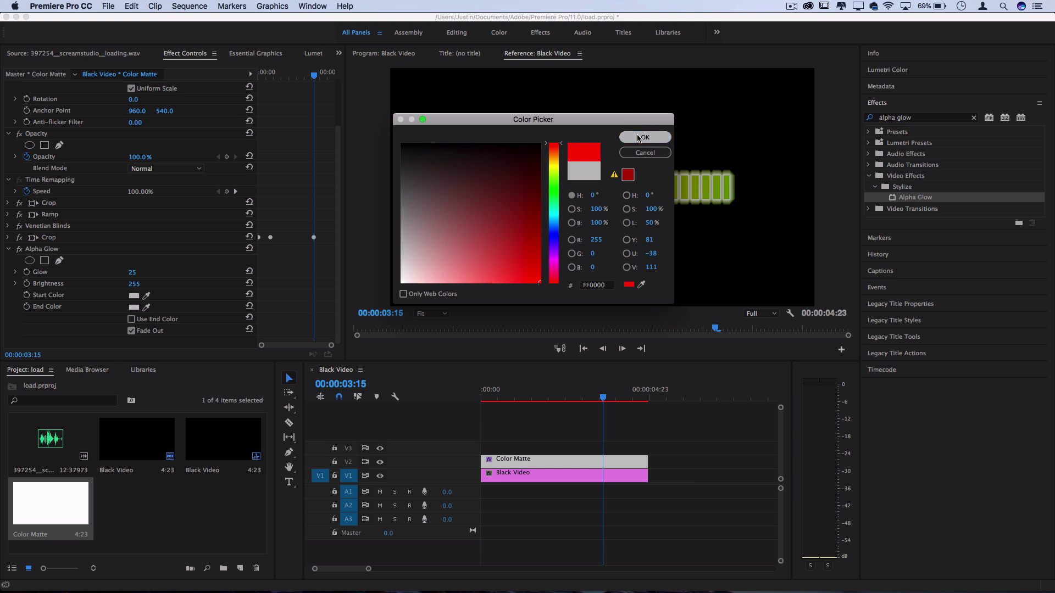
{"action": "left_click", "coordinate": [134, 308]}
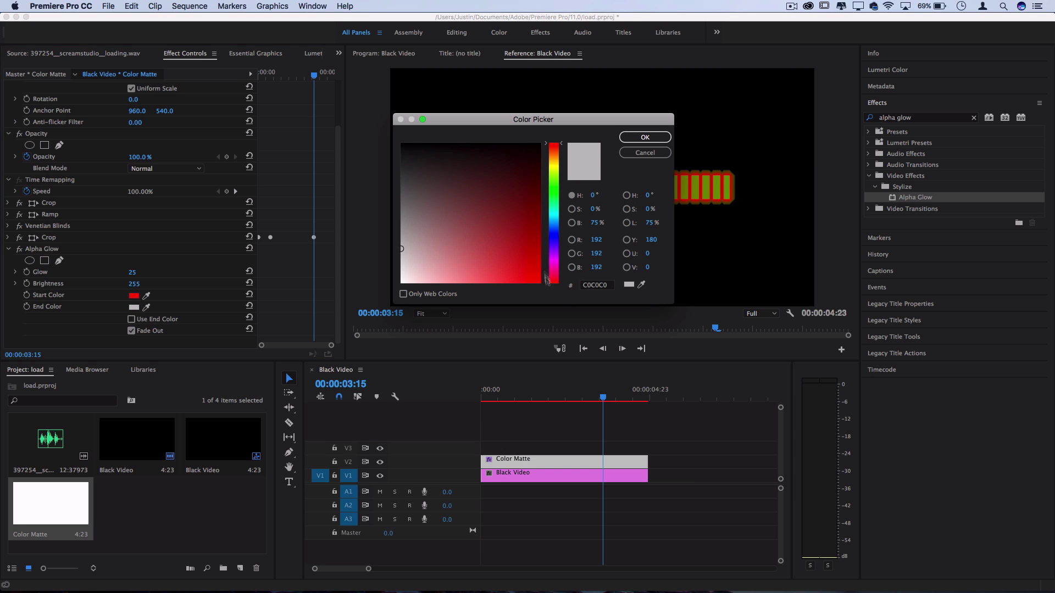
{"action": "left_click", "coordinate": [554, 190]}
{"action": "left_click_drag", "start_coordinate": [536, 275], "coordinate": [579, 300]}
{"action": "left_click", "coordinate": [648, 137]}
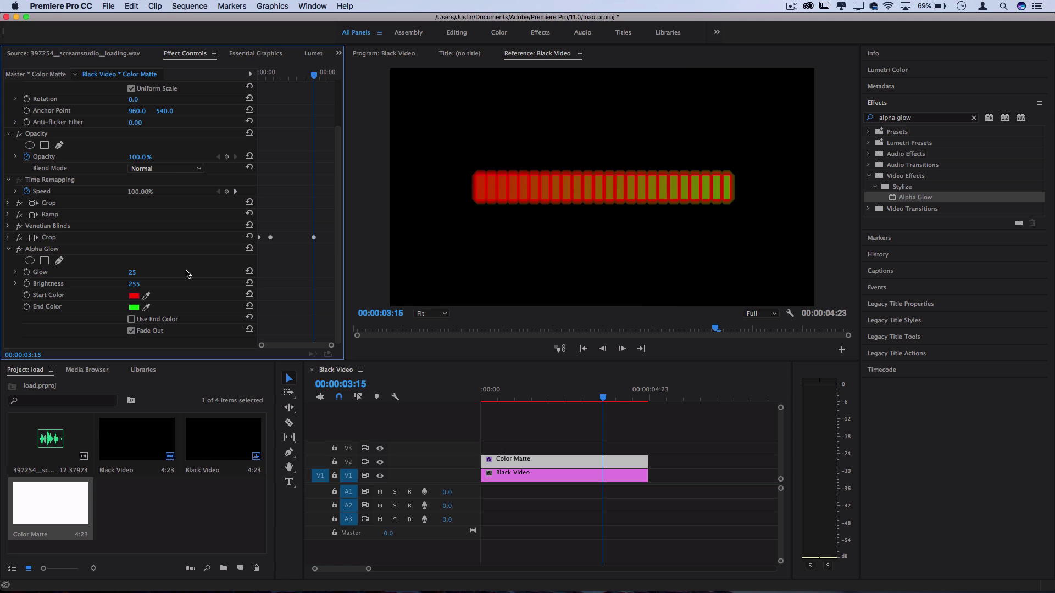
{"action": "left_click_drag", "start_coordinate": [132, 272], "coordinate": [130, 272]}
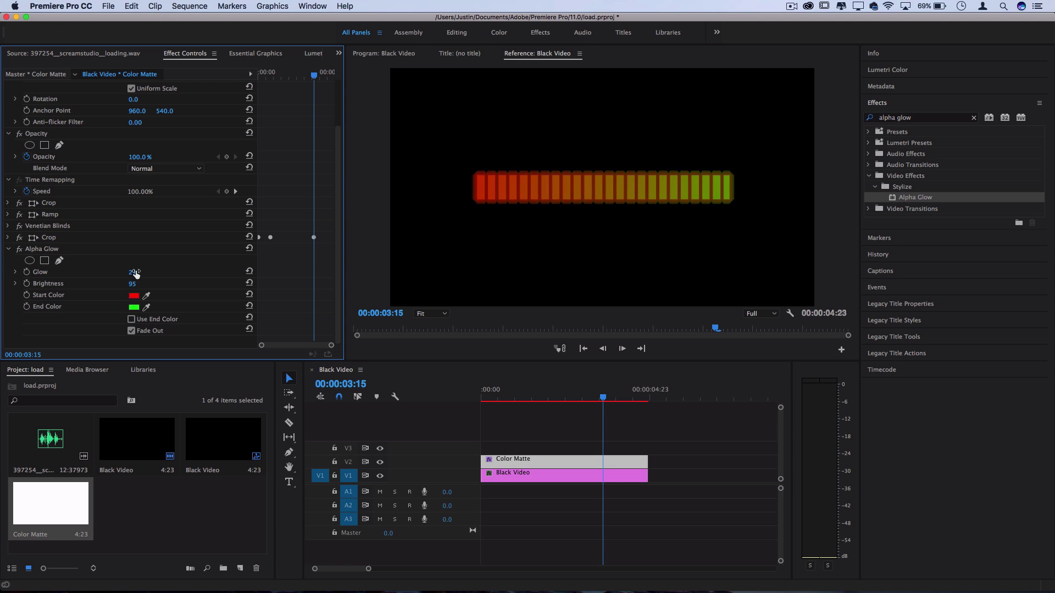
{"action": "left_click_drag", "start_coordinate": [130, 272], "coordinate": [128, 272]}
Step: Add a 'LOADING' text title just below the loading bar
{"action": "left_click", "coordinate": [379, 399]}
{"action": "key", "text": "Home"}
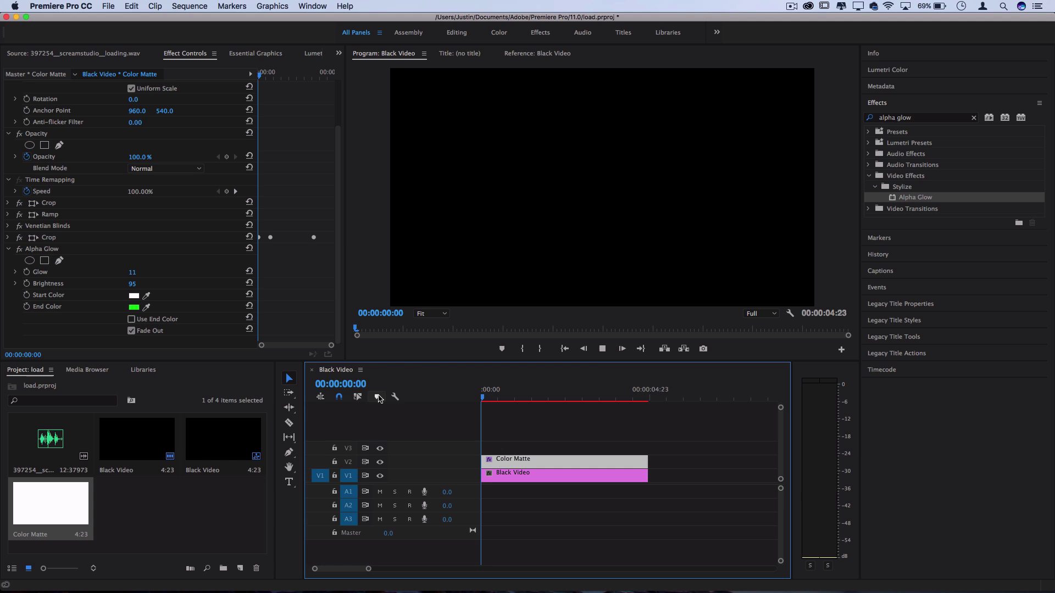
{"action": "key", "text": "space"}
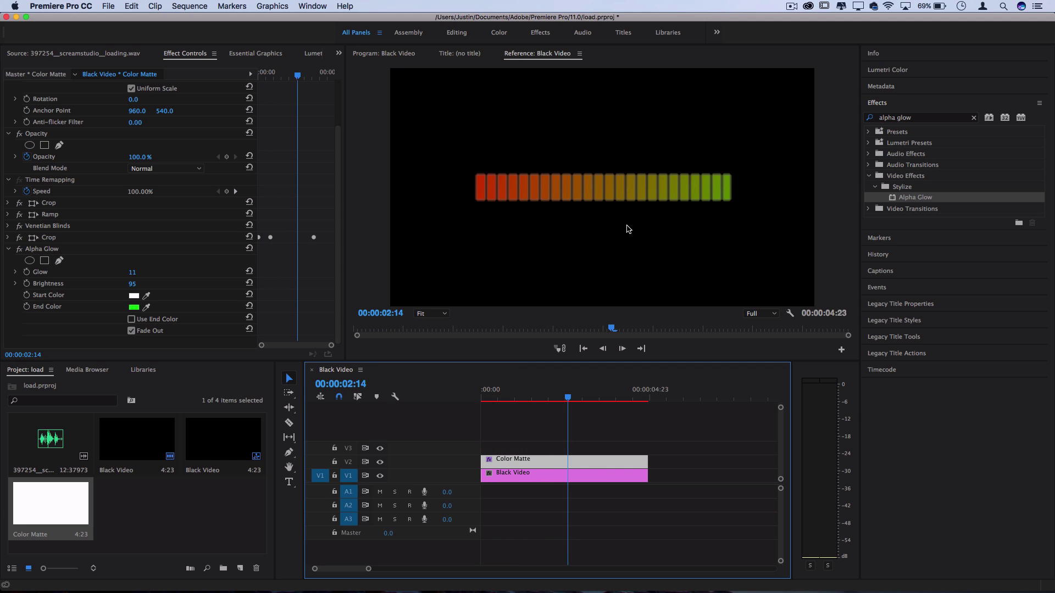
{"action": "left_click", "coordinate": [289, 483]}
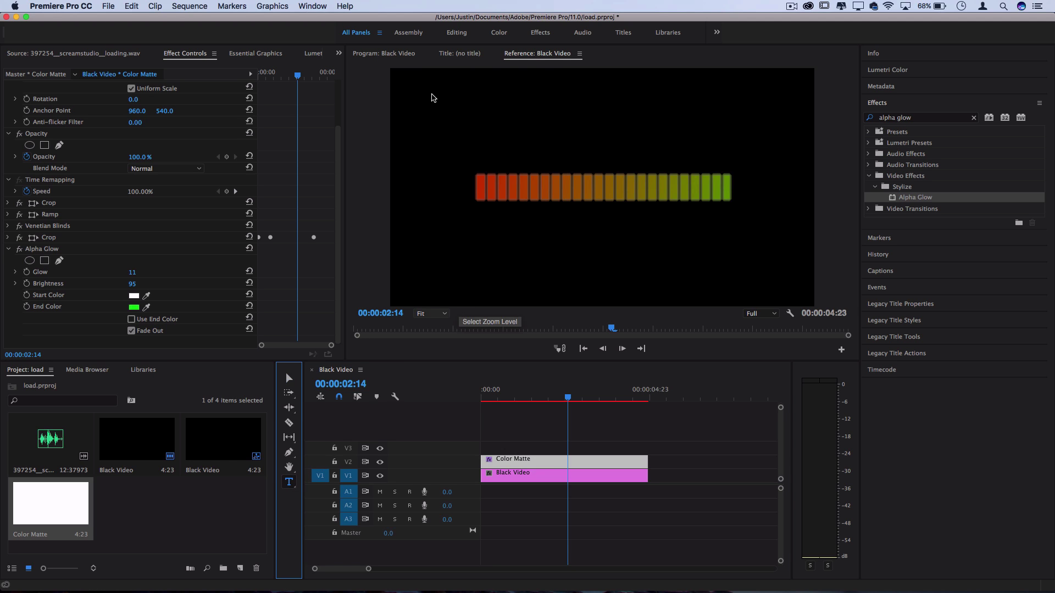
{"action": "left_click", "coordinate": [526, 217]}
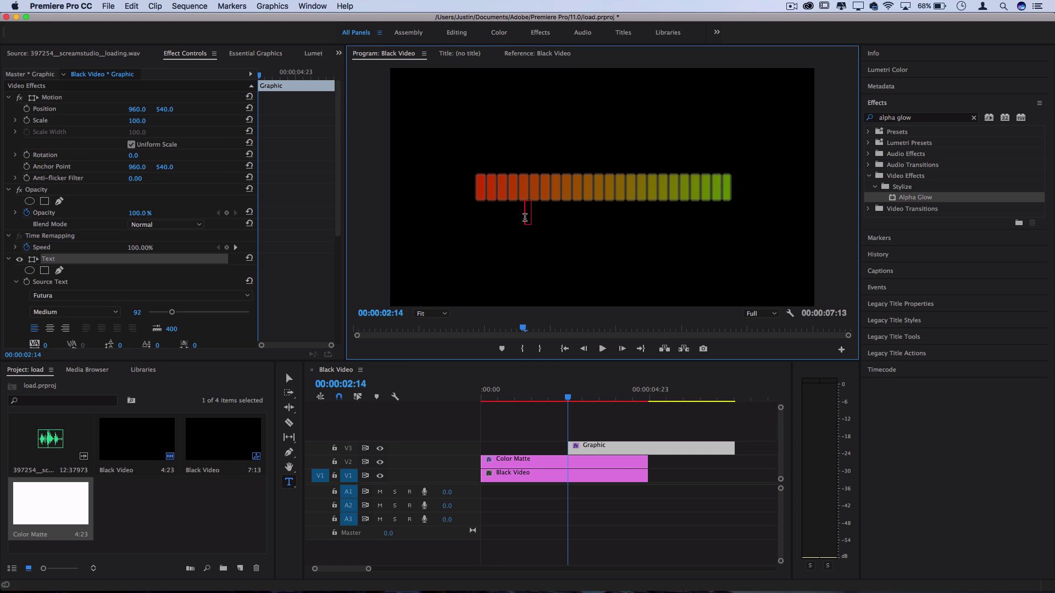
{"action": "type", "text": "LOADING"}
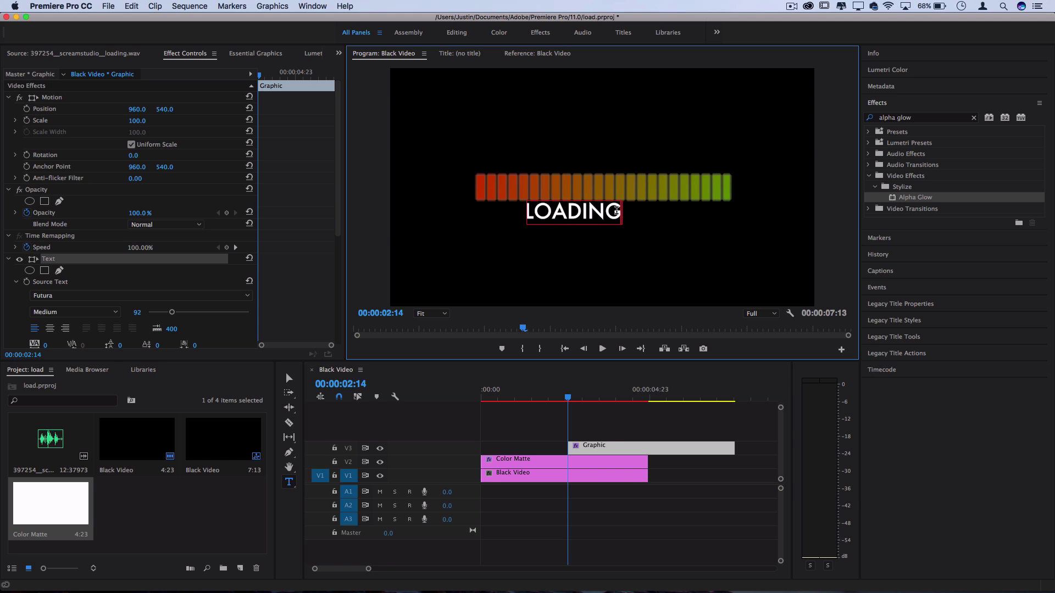
{"action": "left_click_drag", "start_coordinate": [616, 212], "coordinate": [504, 213]}
Step: Set the title font to VCR OSD Mono, shrink it slightly, and make it read 'LOADING...'
{"action": "left_click", "coordinate": [82, 296]}
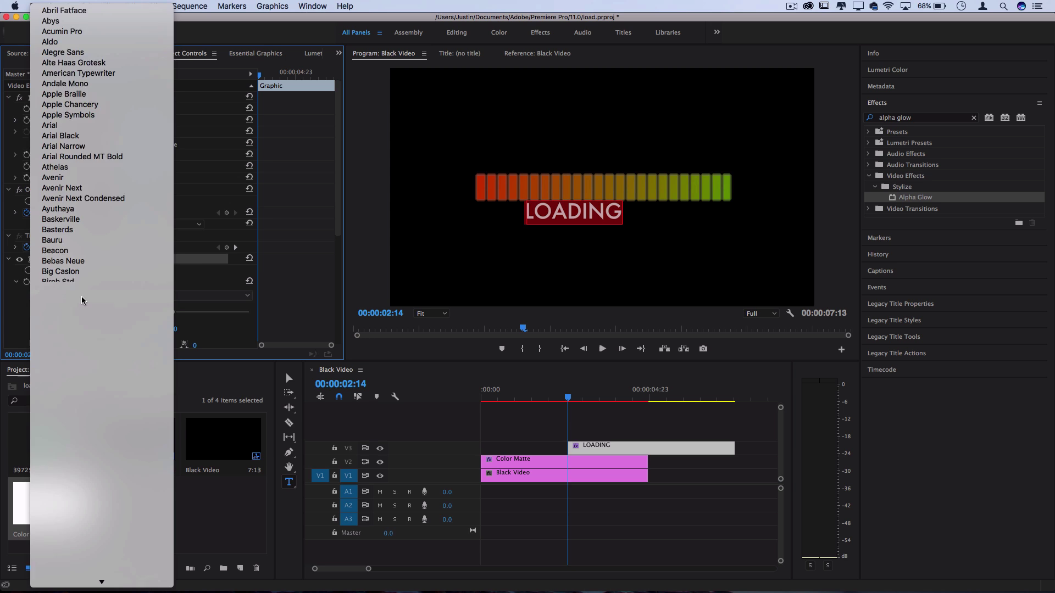
{"action": "scroll", "coordinate": [82, 439], "scroll_direction": "down", "scroll_amount": 15}
{"action": "left_click", "coordinate": [65, 570]}
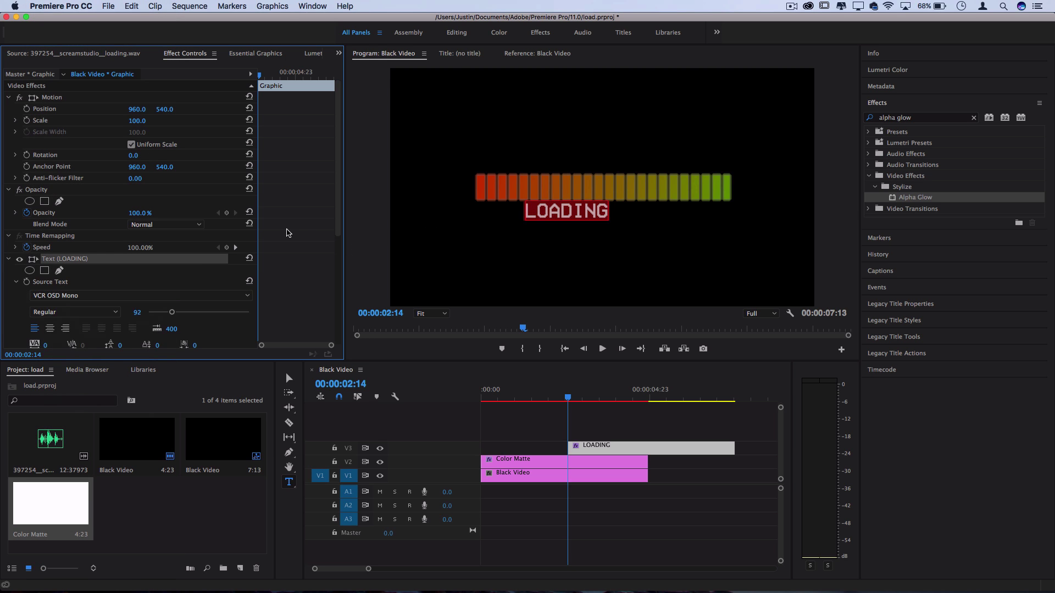
{"action": "left_click_drag", "start_coordinate": [171, 315], "coordinate": [170, 314]}
{"action": "left_click", "coordinate": [598, 205]}
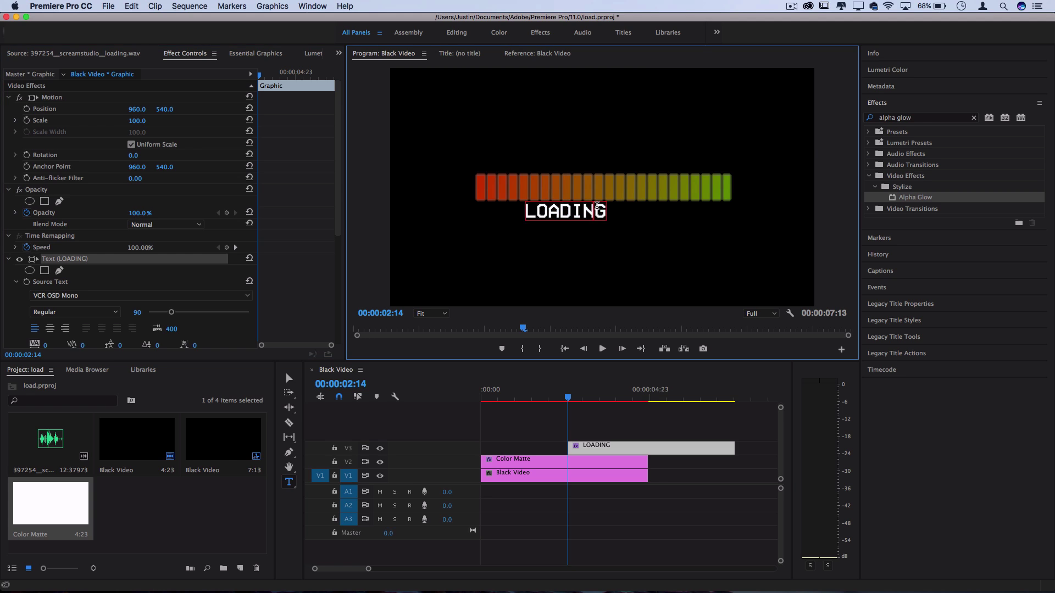
{"action": "type", "text": "..."}
Step: Centre the title horizontally, lower it beneath the bar, and start it at the sequence start
{"action": "left_click", "coordinate": [252, 54]}
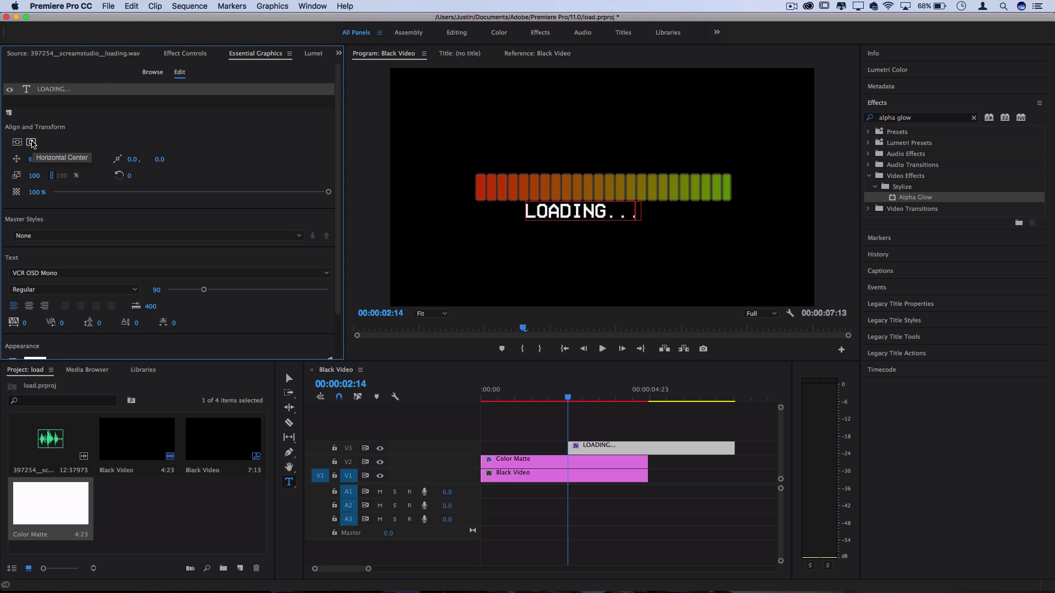
{"action": "left_click", "coordinate": [31, 142]}
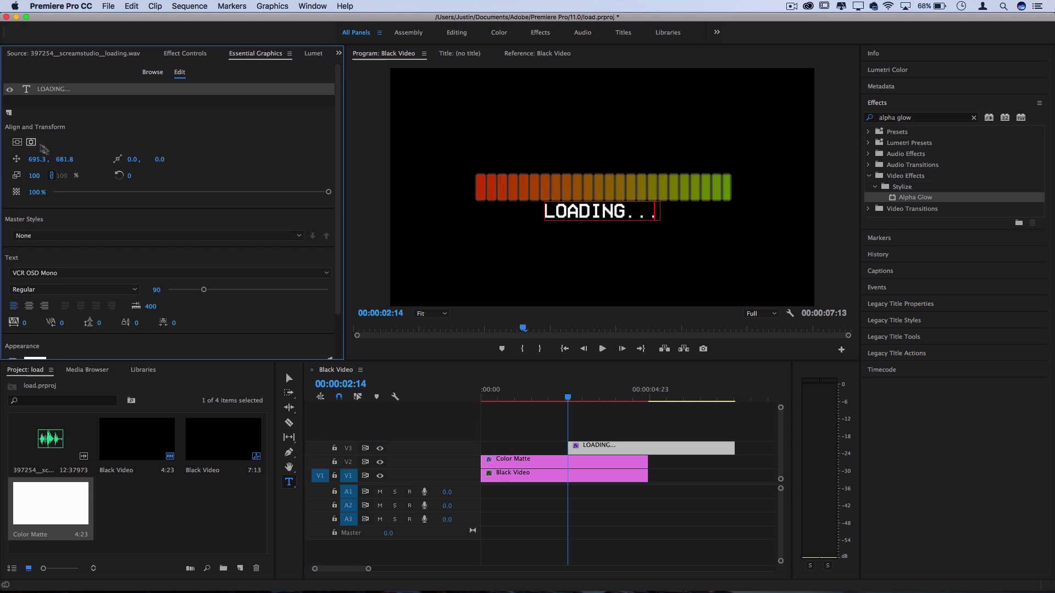
{"action": "left_click_drag", "start_coordinate": [64, 159], "coordinate": [64, 159]}
{"action": "left_click_drag", "start_coordinate": [64, 160], "coordinate": [66, 160]}
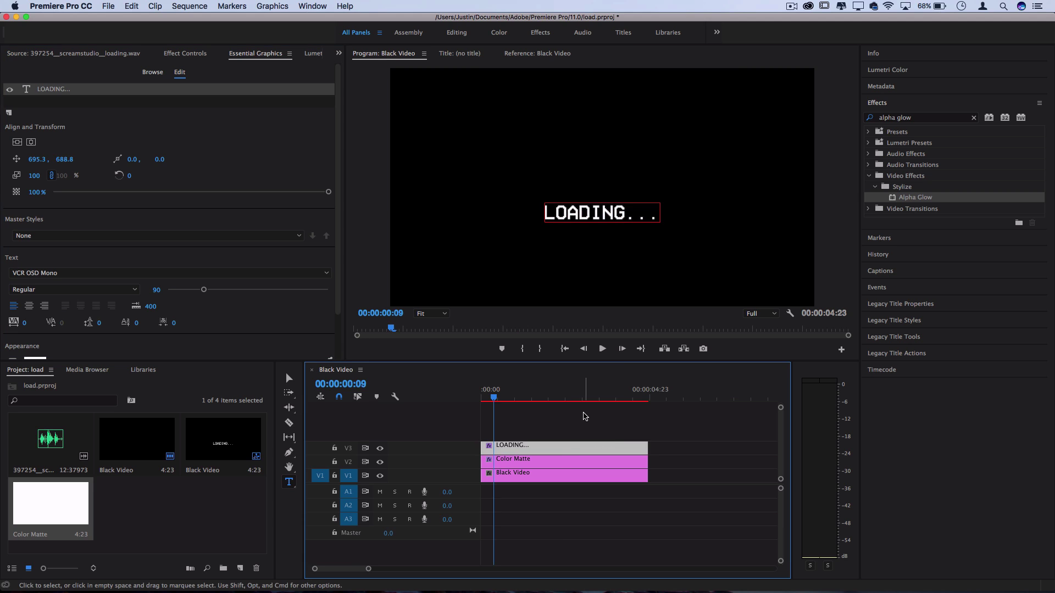
Step: Apply Strobe Light to the LOADING clip set to Makes Layer Transparent, and preview it
{"action": "triple_click", "coordinate": [923, 122]}
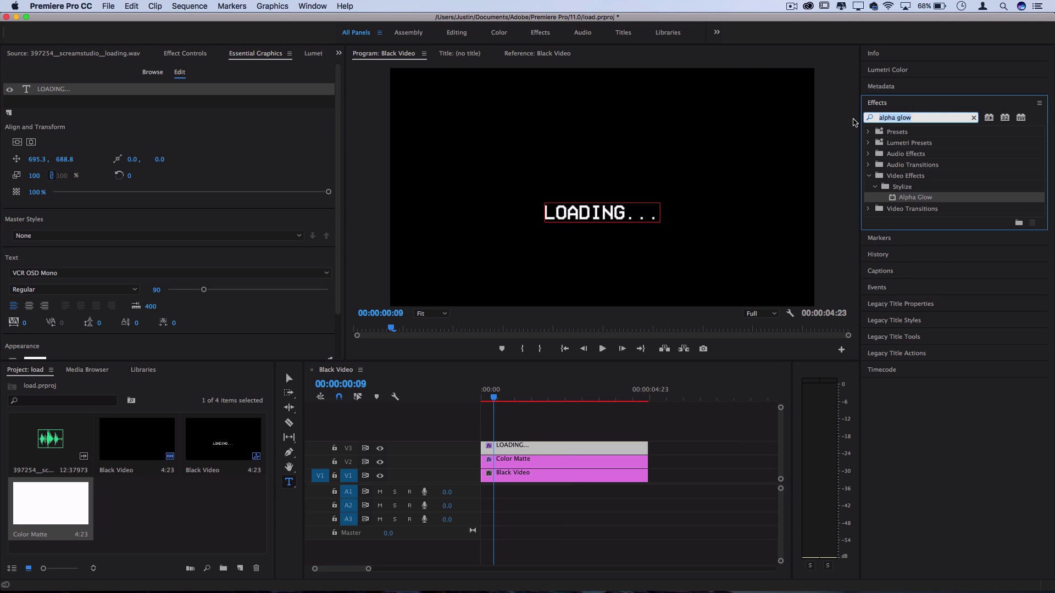
{"action": "type", "text": "strobe"}
{"action": "left_click_drag", "start_coordinate": [932, 212], "coordinate": [545, 451]}
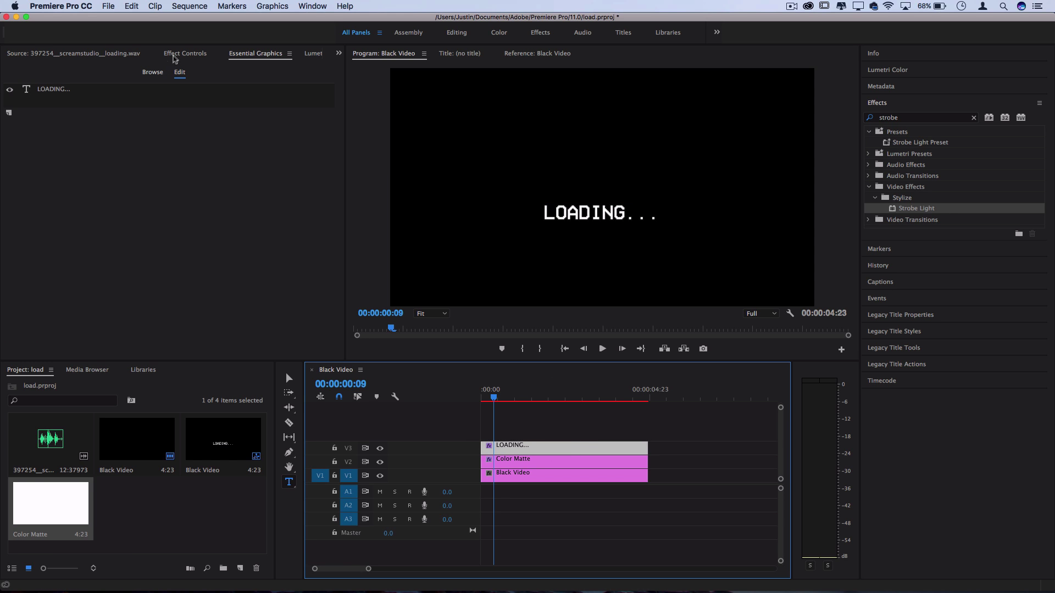
{"action": "left_click", "coordinate": [173, 55]}
{"action": "scroll", "coordinate": [194, 263], "scroll_direction": "down", "scroll_amount": 10}
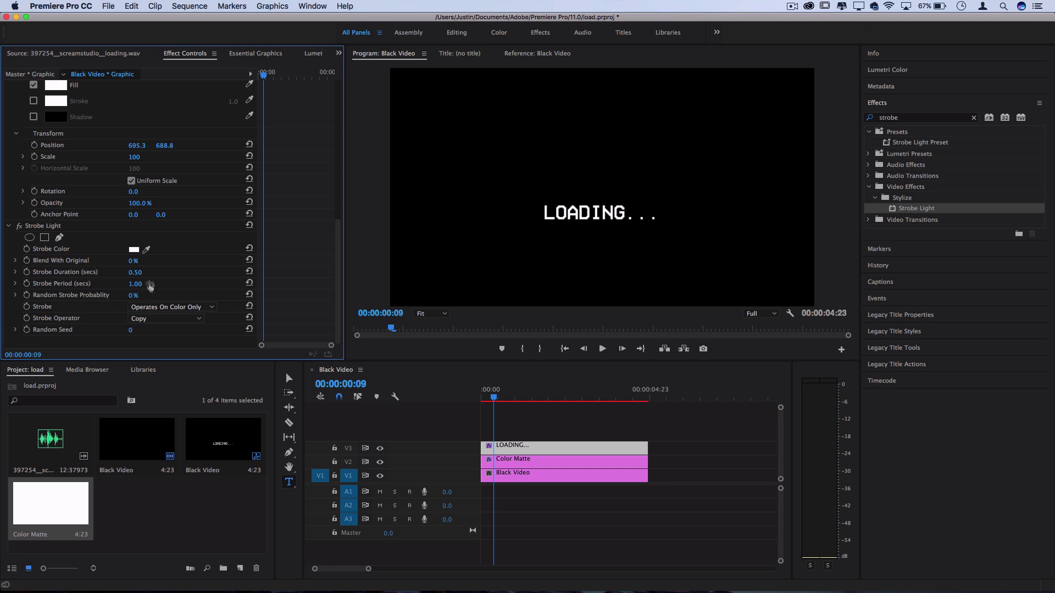
{"action": "left_click", "coordinate": [158, 308]}
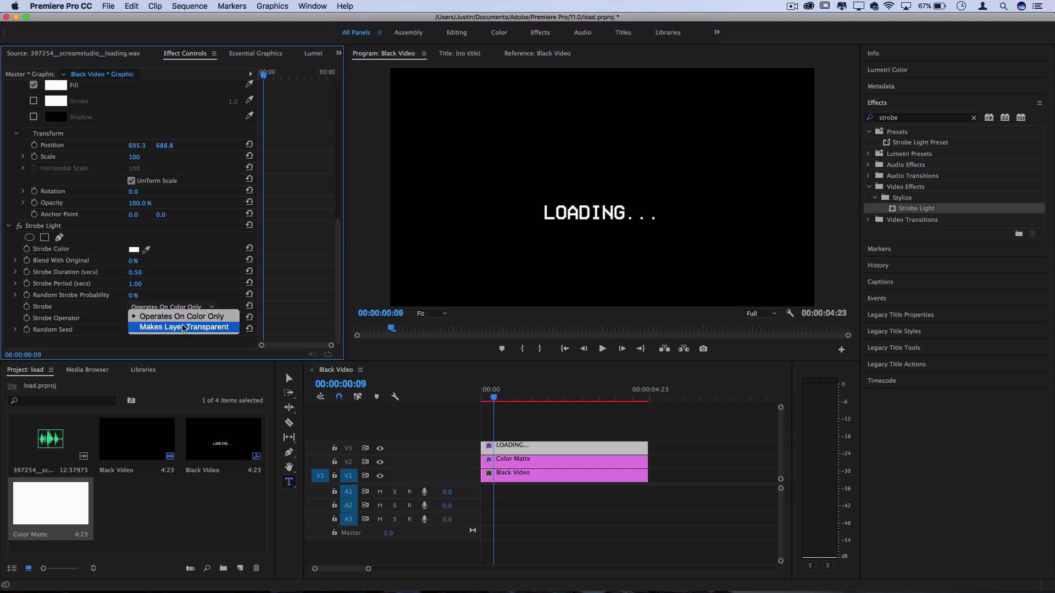
{"action": "left_click", "coordinate": [185, 328]}
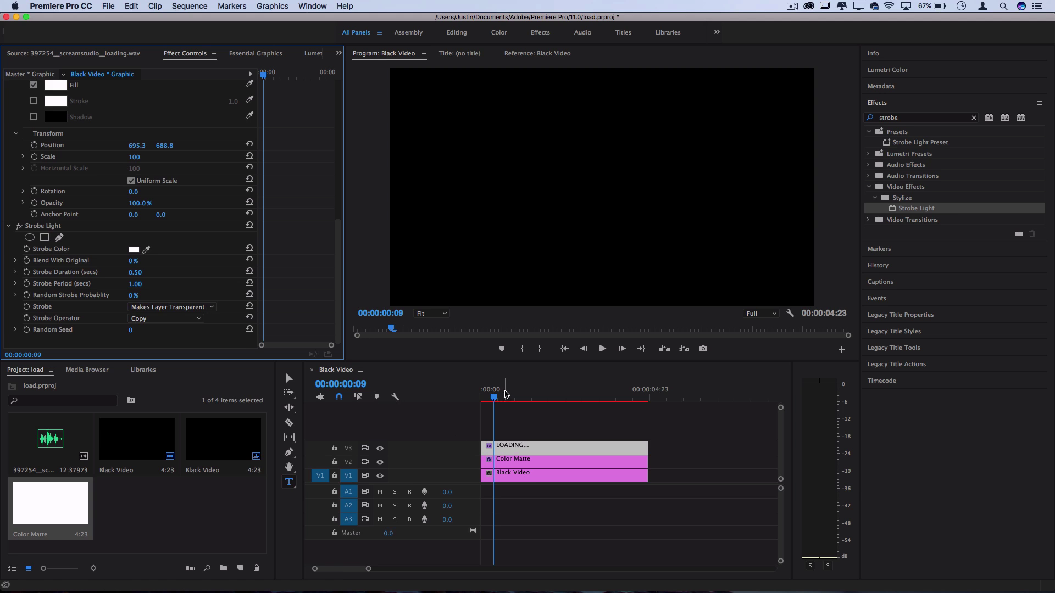
{"action": "key", "text": "space"}
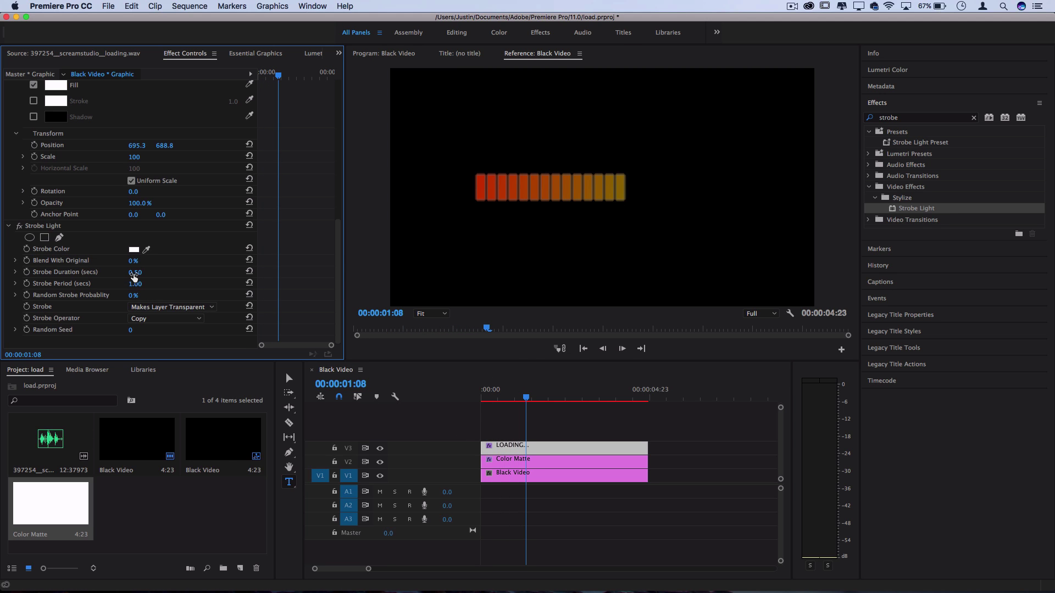
{"action": "key", "text": "space"}
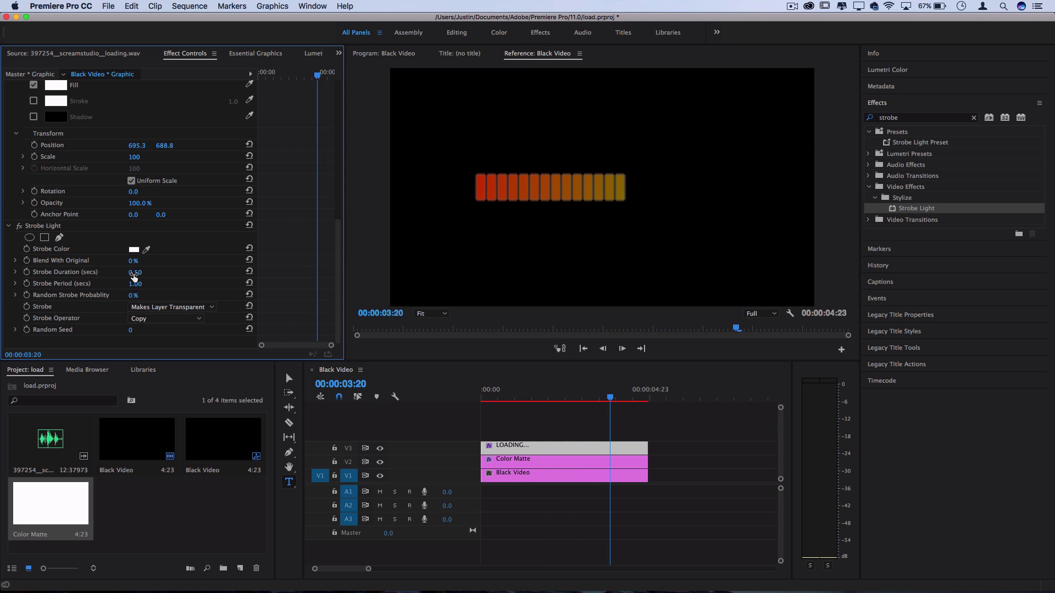
Step: Set the Strobe Period to 0.75 and replay the sequence from the start
{"action": "left_click", "coordinate": [136, 273]}
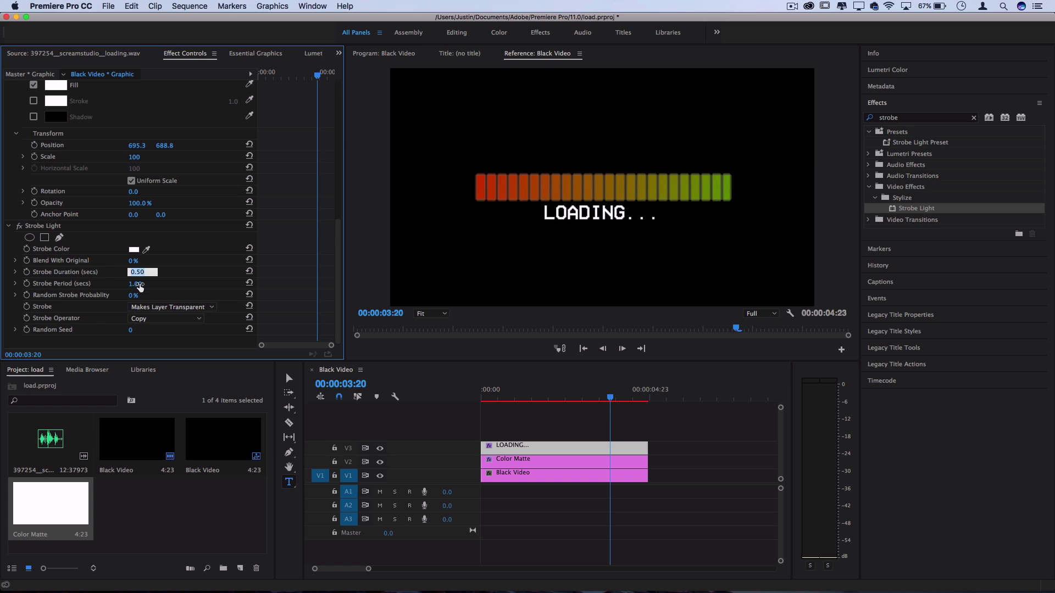
{"action": "left_click", "coordinate": [142, 283]}
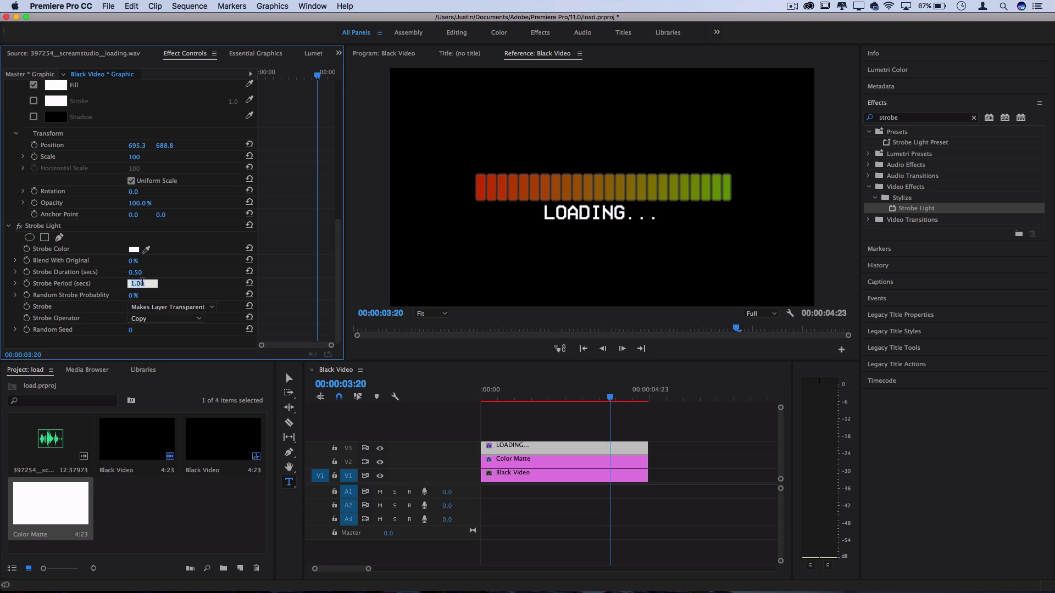
{"action": "key", "text": "BackSpace"}
{"action": "type", "text": ".75"}
{"action": "key", "text": "Return"}
{"action": "left_click", "coordinate": [500, 397]}
{"action": "key", "text": "space"}
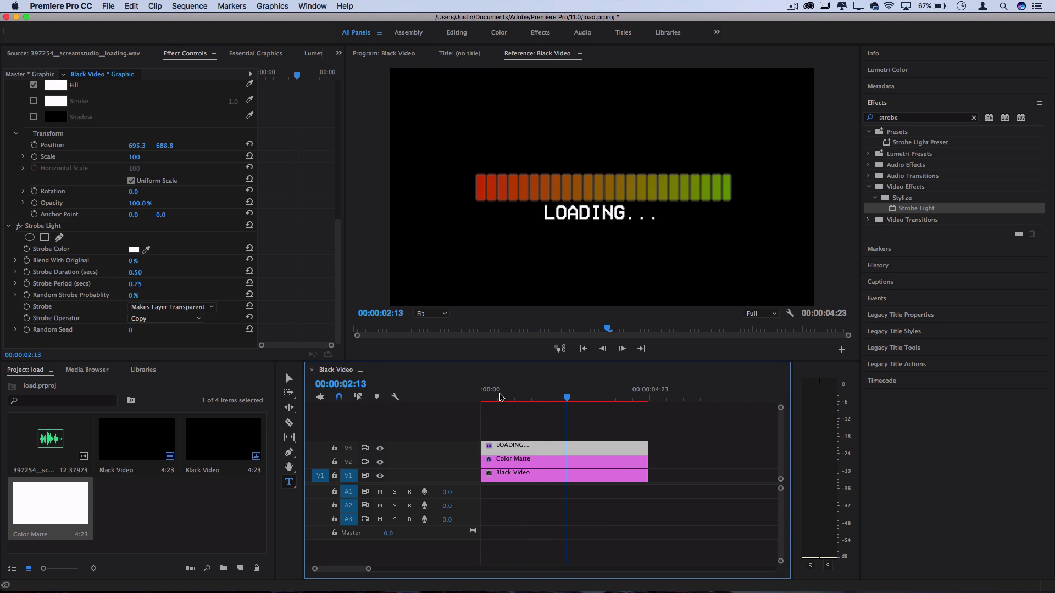
Step: Play back the animation from near the start to find where the bar finishes filling
{"action": "left_click", "coordinate": [502, 397]}
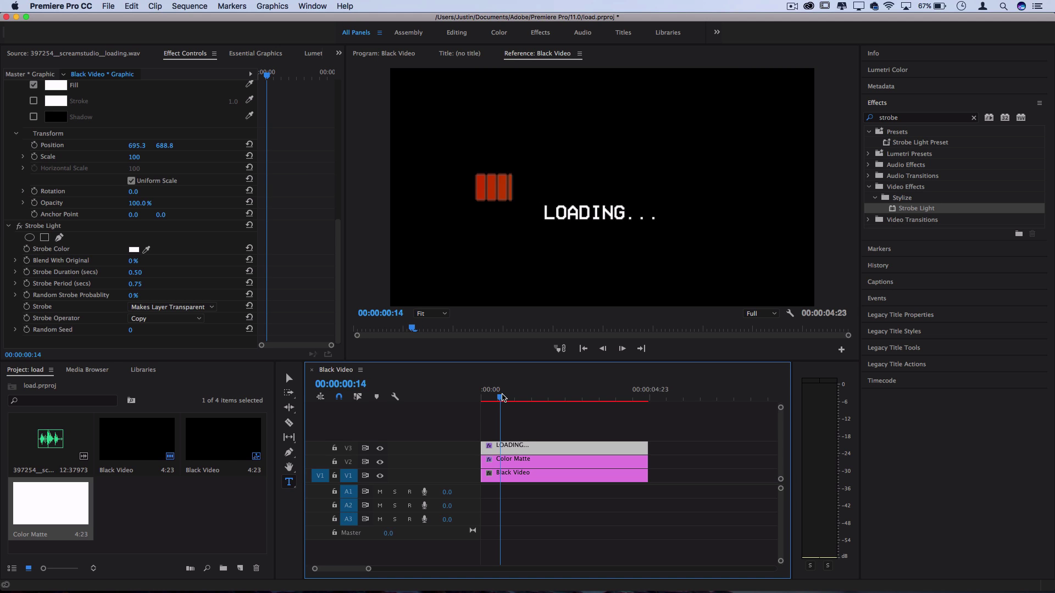
{"action": "key", "text": "Left"}
{"action": "key", "text": "Left"}
{"action": "key", "text": "Left"}
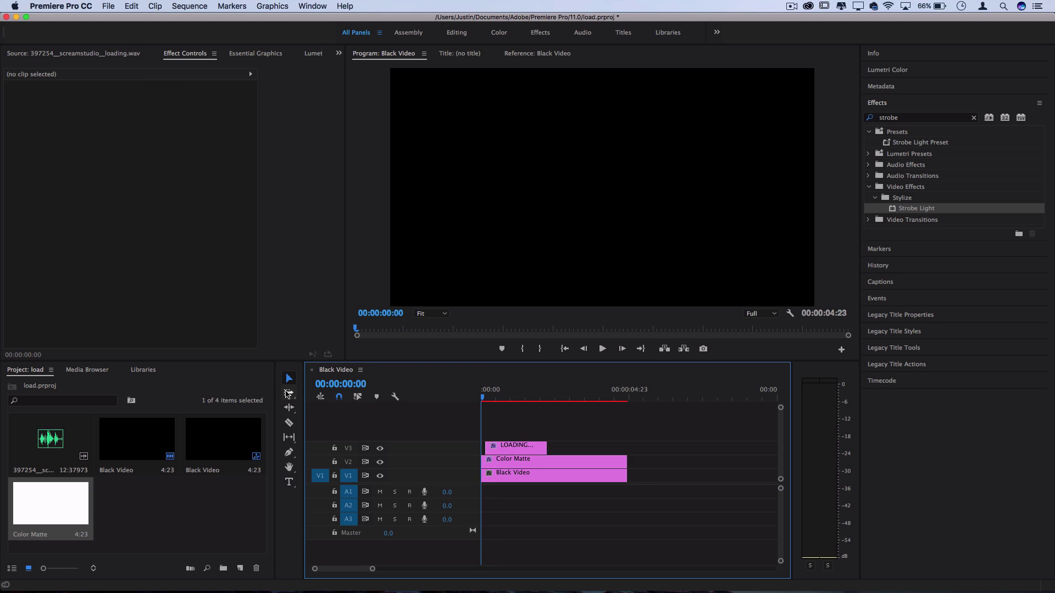
{"action": "key", "text": "space"}
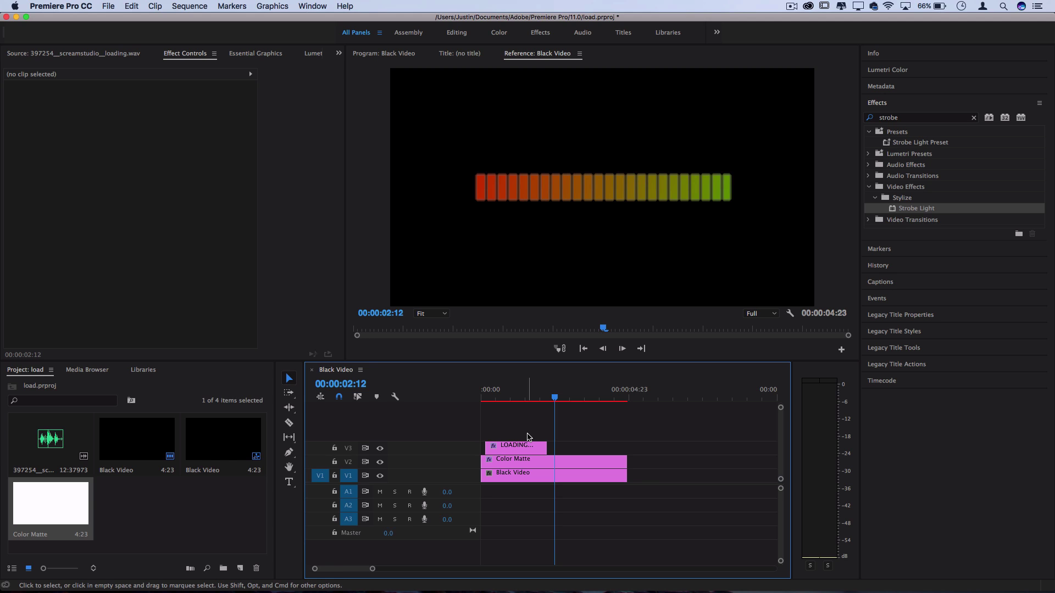
{"action": "key", "text": "Left"}
{"action": "key", "text": "Left"}
{"action": "key", "text": "Left"}
{"action": "key", "text": "Left"}
{"action": "key", "text": "Left"}
Step: Duplicate the LOADING... title right after itself and retype the copy as 'COMPLETE!'
{"action": "left_click", "coordinate": [543, 446]}
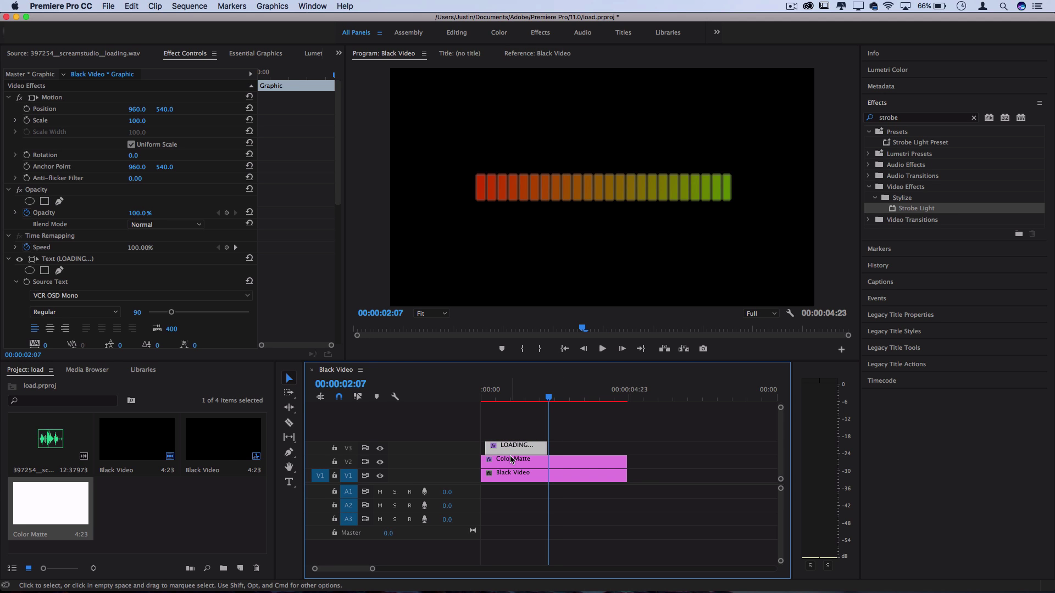
{"action": "left_click_drag", "start_coordinate": [506, 449], "coordinate": [570, 448]}
{"action": "left_click", "coordinate": [289, 483]}
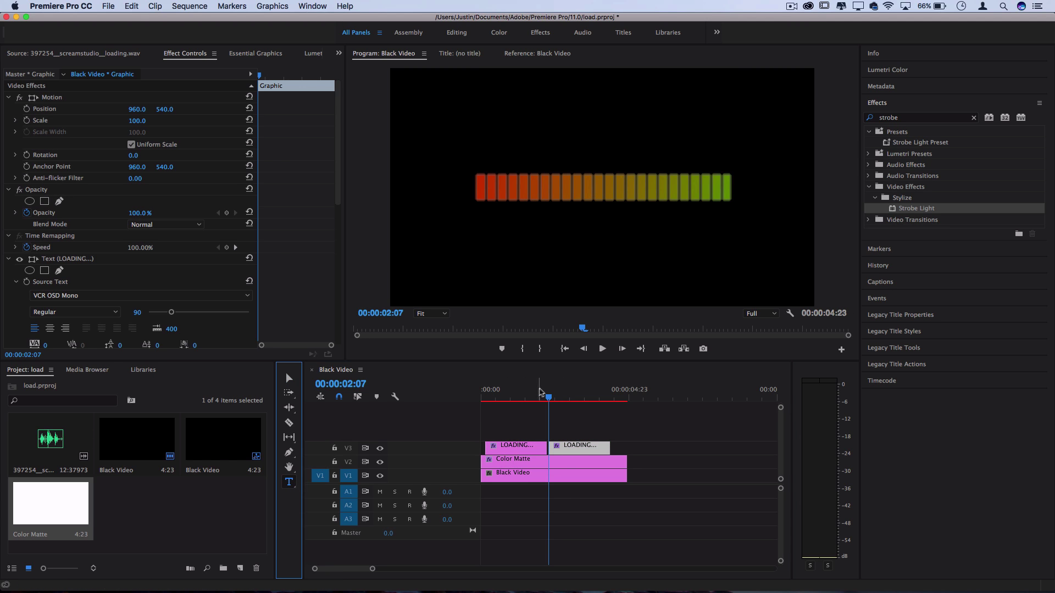
{"action": "left_click", "coordinate": [566, 391]}
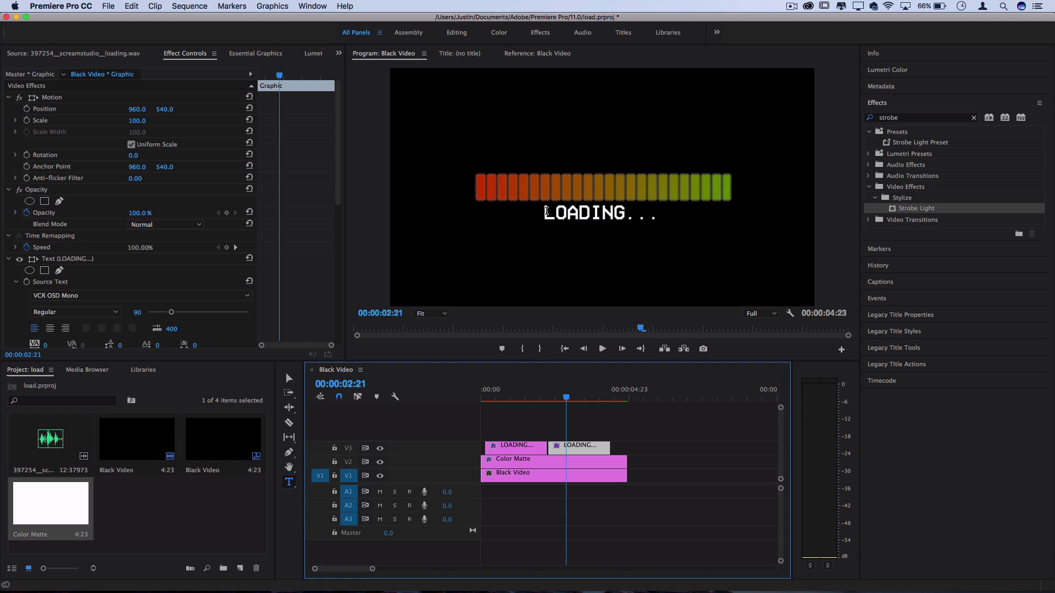
{"action": "left_click_drag", "start_coordinate": [548, 217], "coordinate": [669, 218]}
{"action": "type", "text": "COMPLETE!"}
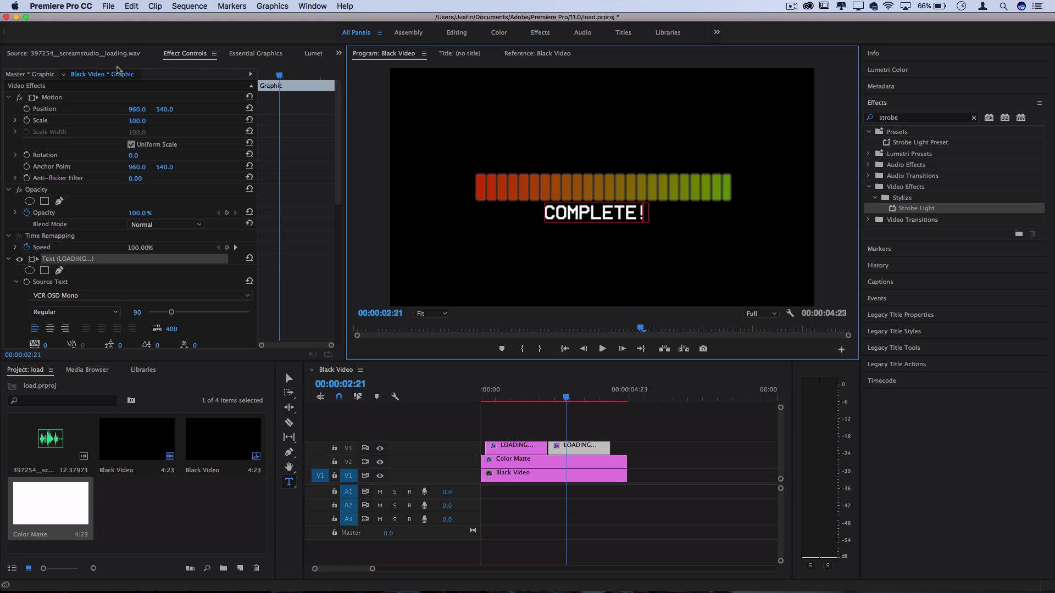
Step: Centre the COMPLETE! text horizontally beneath the loading bar
{"action": "left_click", "coordinate": [226, 55]}
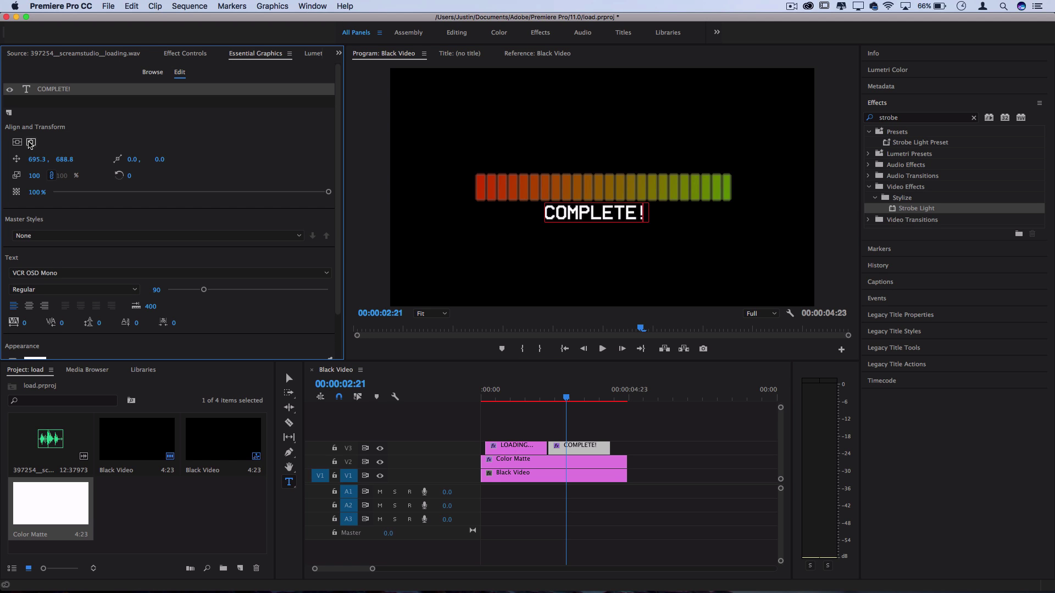
{"action": "left_click", "coordinate": [30, 142]}
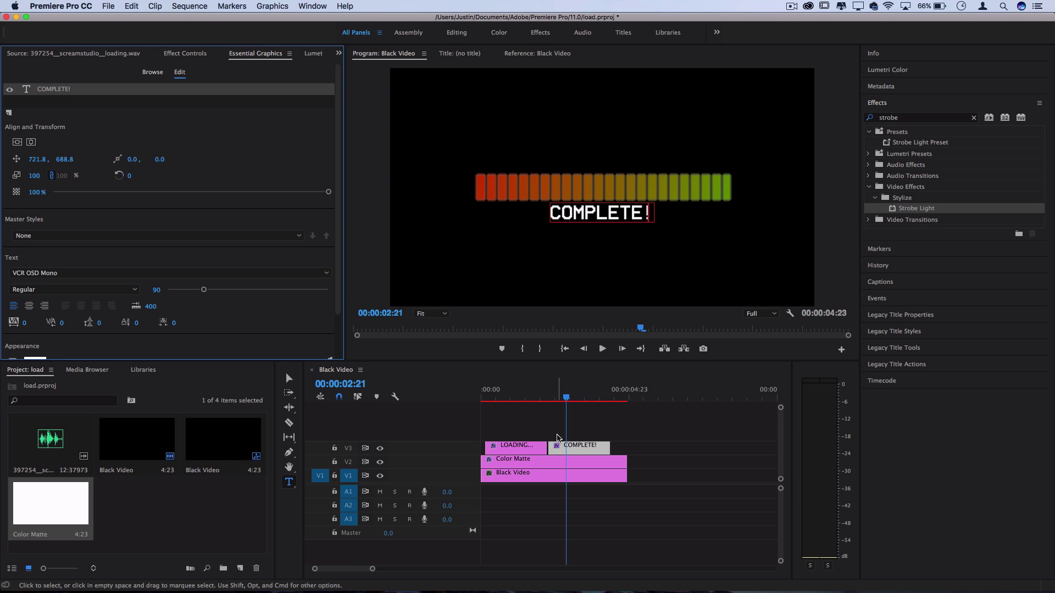
{"action": "scroll", "coordinate": [558, 438], "scroll_direction": "up", "scroll_amount": 3}
{"action": "left_click", "coordinate": [185, 53]}
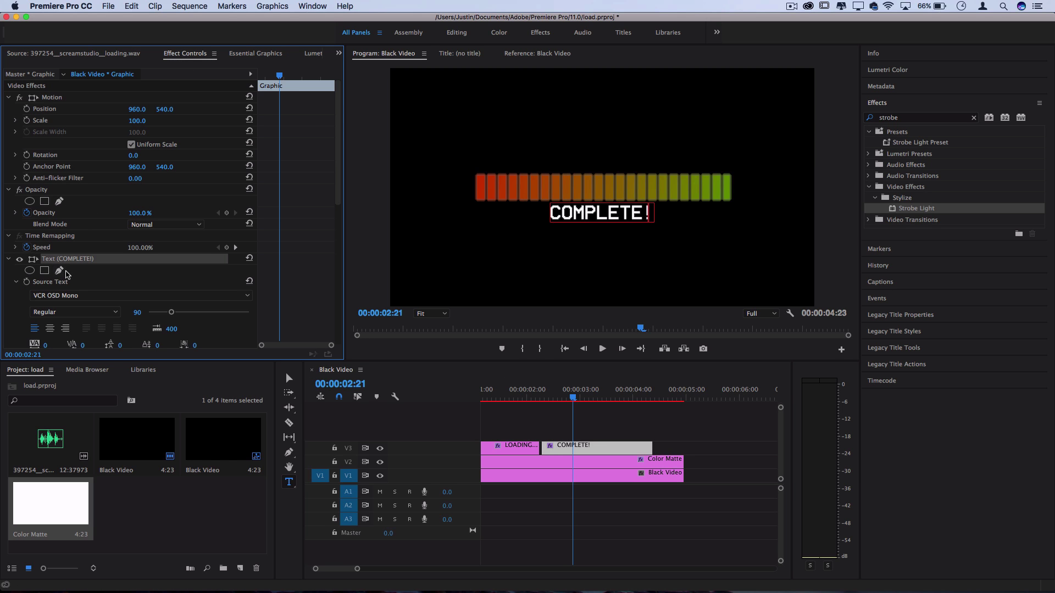
Step: Delete Strobe Light from COMPLETE! and butt it against the LOADING clip
{"action": "left_click_drag", "start_coordinate": [339, 155], "coordinate": [338, 292]}
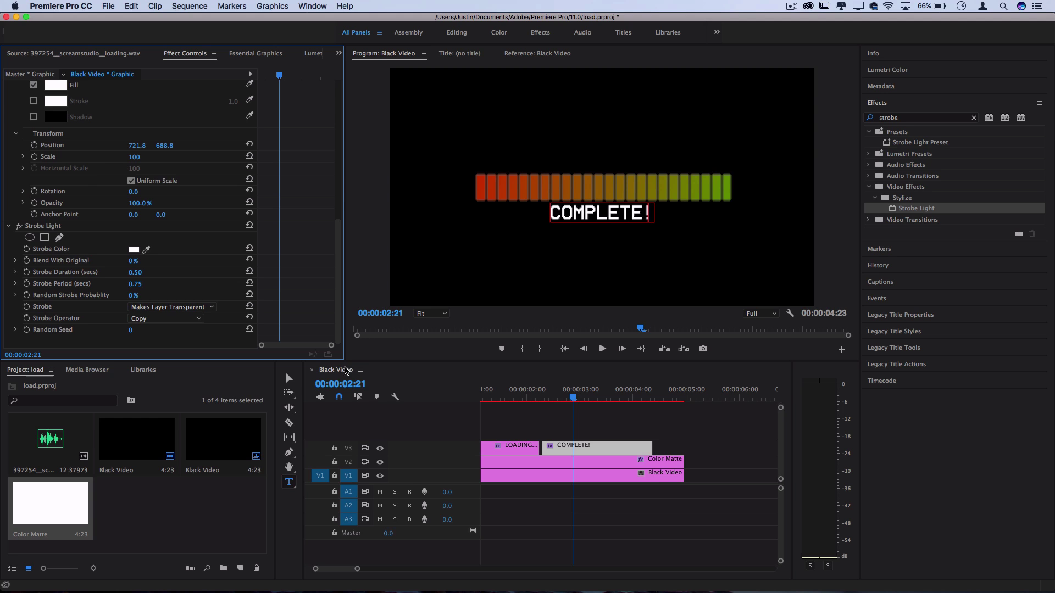
{"action": "left_click", "coordinate": [45, 226]}
{"action": "key", "text": "Delete"}
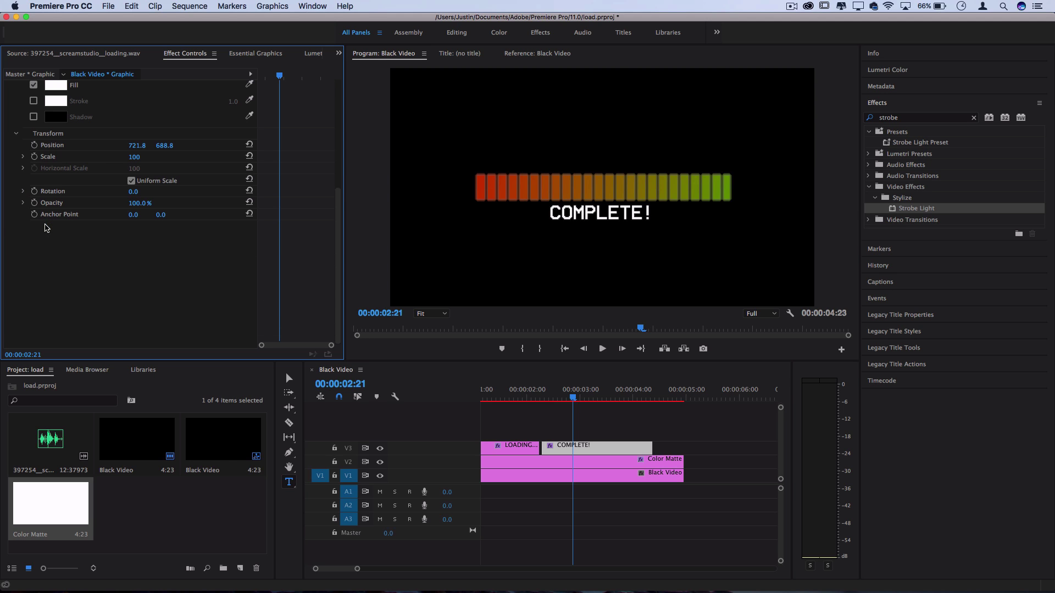
{"action": "left_click_drag", "start_coordinate": [558, 450], "coordinate": [548, 454]}
Step: Preview the whole loading animation from the start, then deselect and zoom the timeline in
{"action": "left_click", "coordinate": [544, 393]}
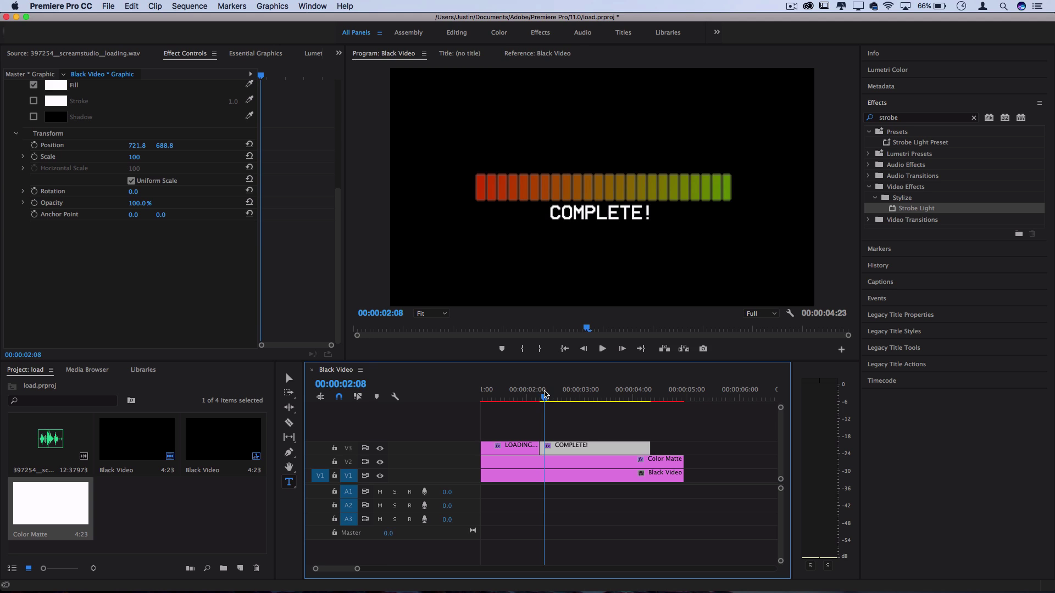
{"action": "key", "text": "minus"}
{"action": "key", "text": "minus"}
{"action": "key", "text": "minus"}
{"action": "key", "text": "Home"}
{"action": "key", "text": "space"}
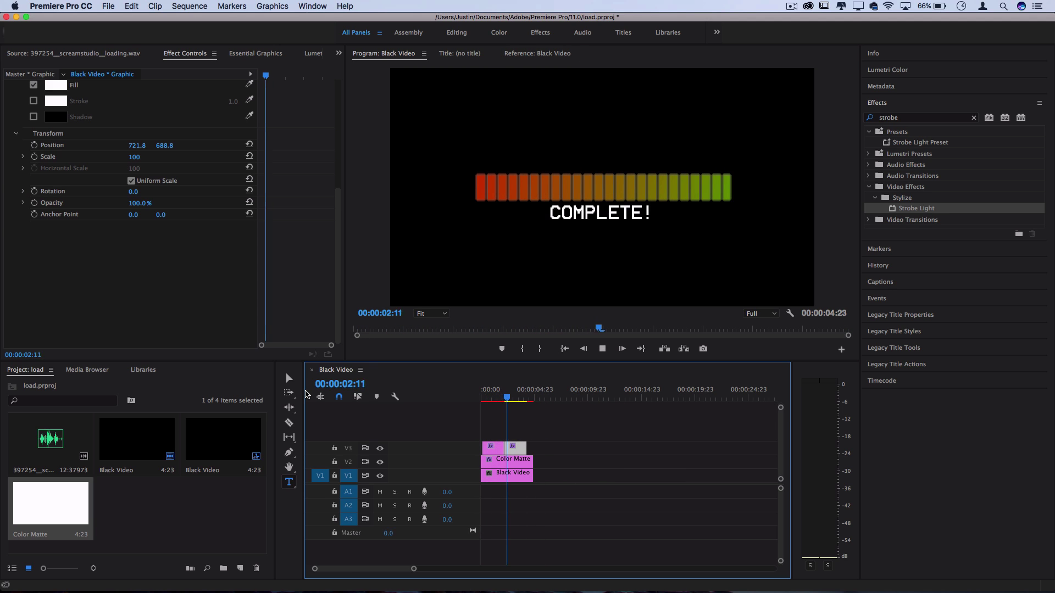
{"action": "left_click", "coordinate": [305, 393]}
{"action": "key", "text": "equal"}
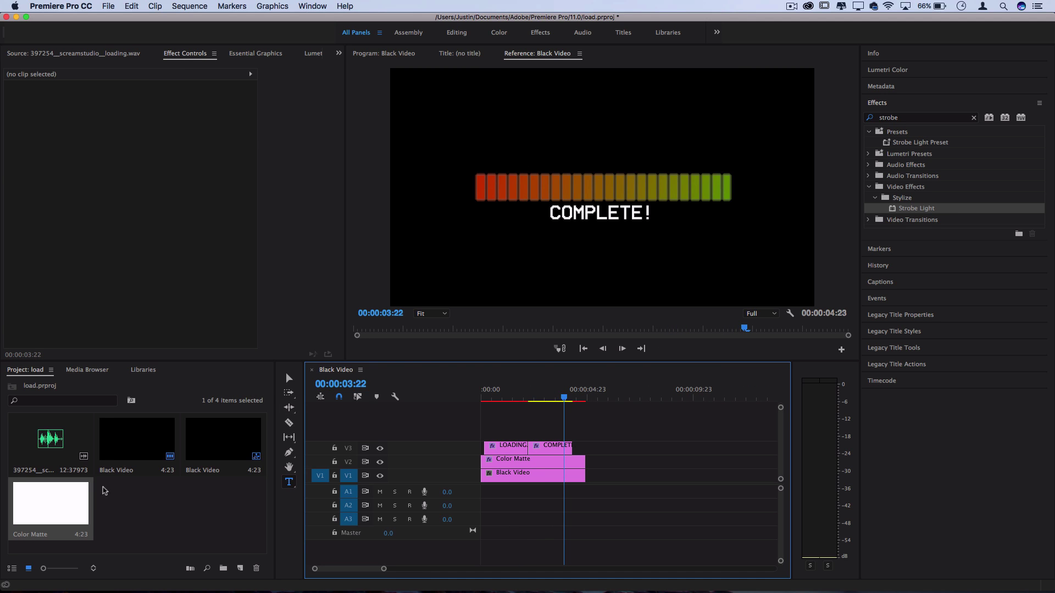
Step: Add the loading sound effect to A1, trim its head to start at 00:00, and preview it
{"action": "left_click_drag", "start_coordinate": [60, 443], "coordinate": [478, 498]}
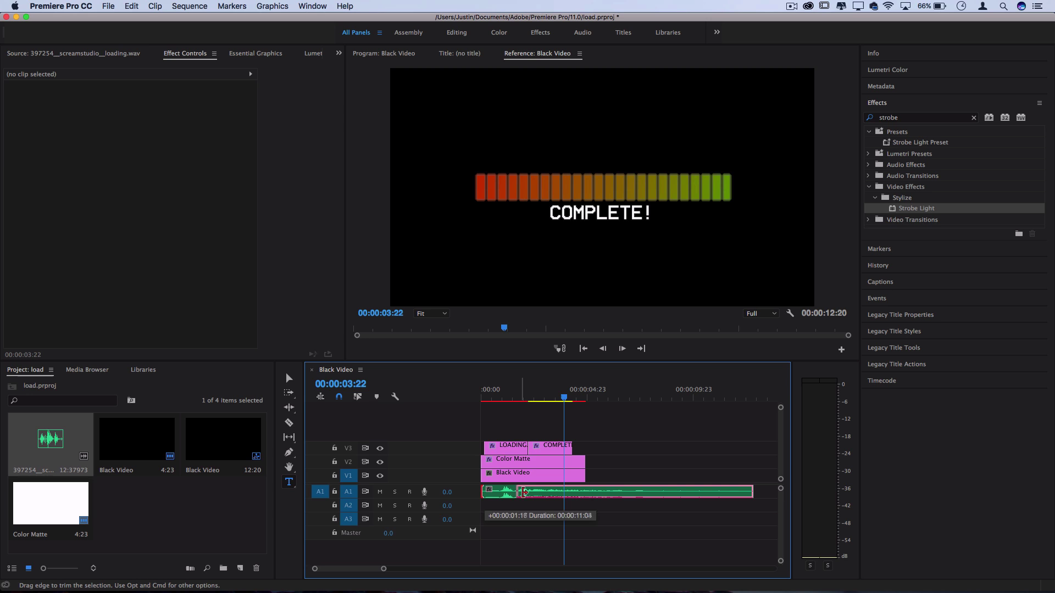
{"action": "left_click_drag", "start_coordinate": [524, 492], "coordinate": [495, 494]}
{"action": "key", "text": "Home"}
{"action": "key", "text": "space"}
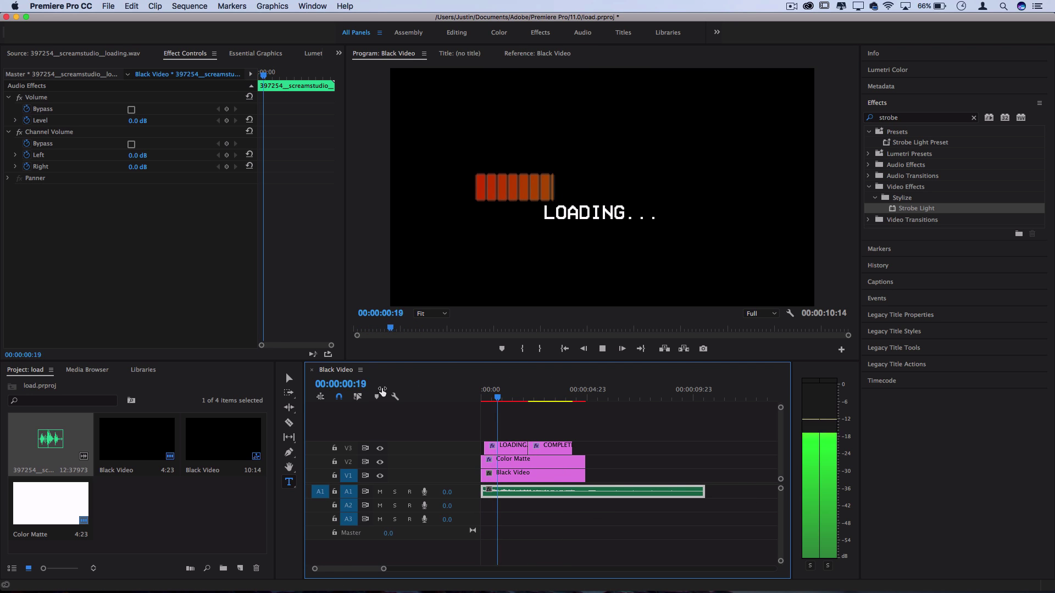
{"action": "key", "text": "space"}
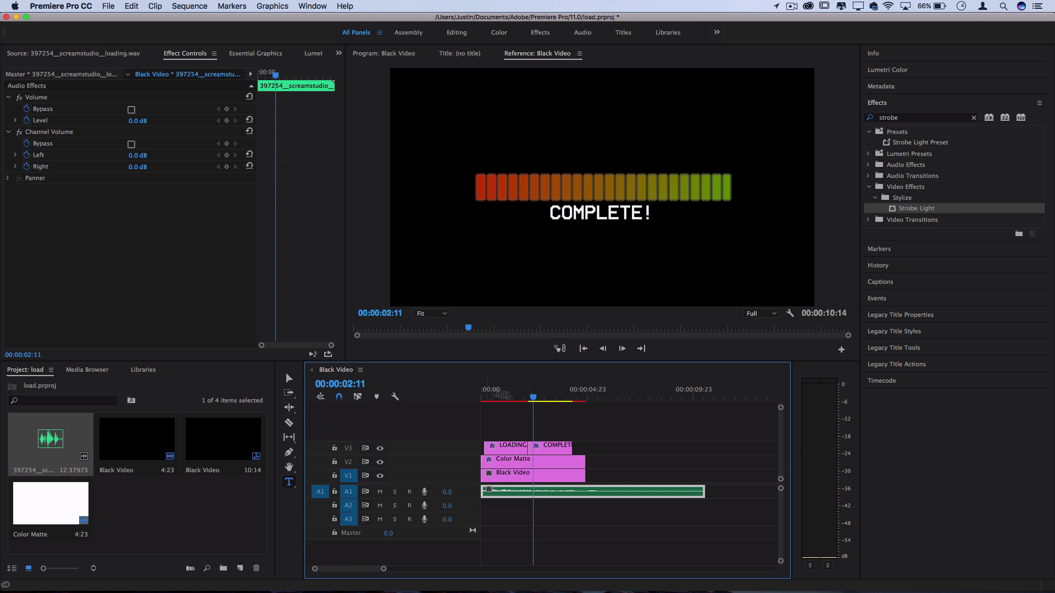
{"action": "left_click_drag", "start_coordinate": [635, 424], "coordinate": [479, 460]}
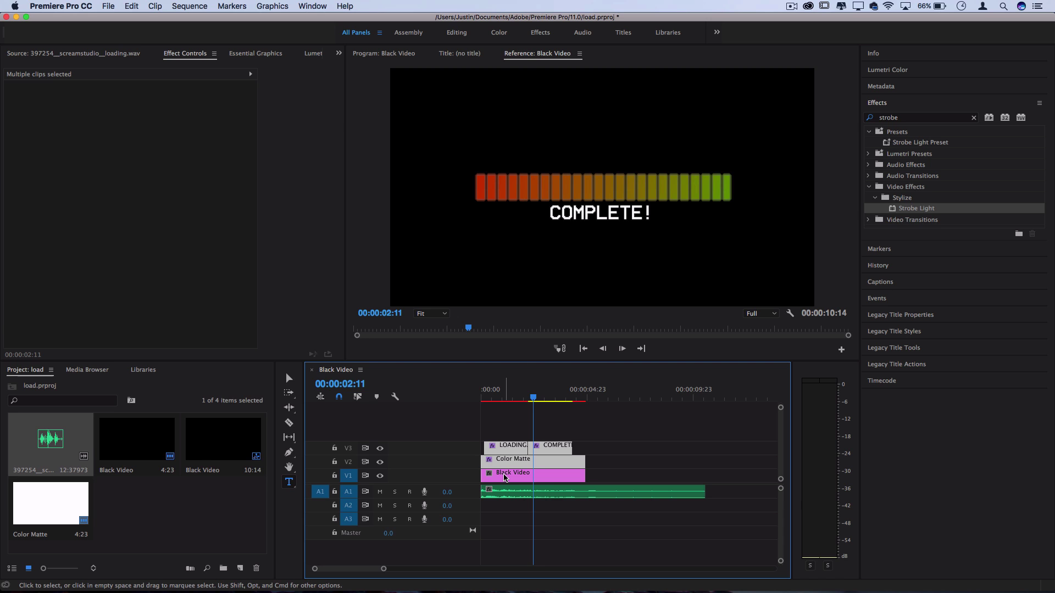
Step: Nest the selected title and Color Matte clips into Nested Sequence 01
{"action": "right_click", "coordinate": [511, 447]}
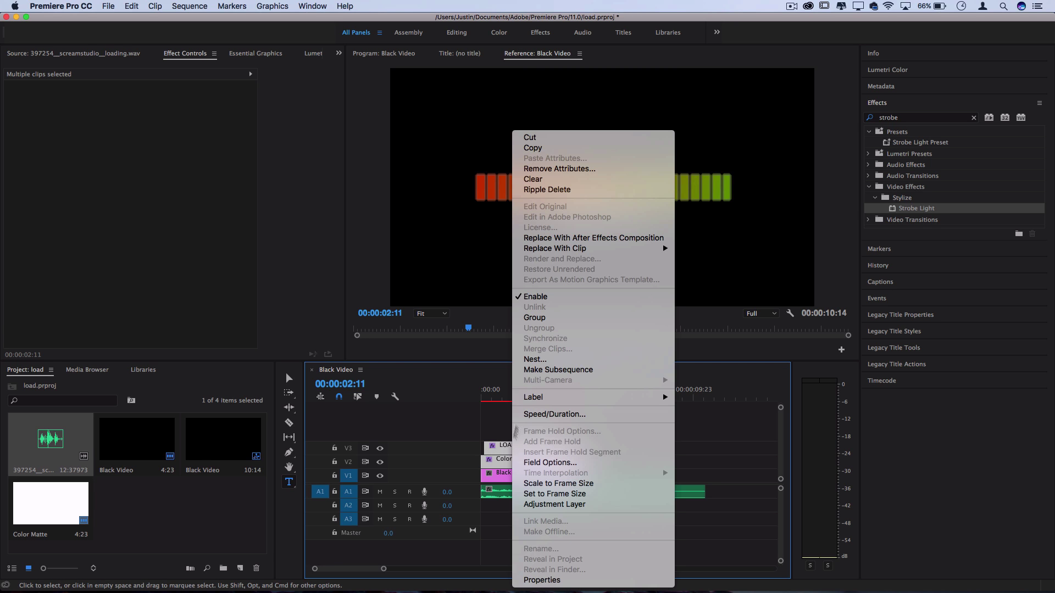
{"action": "left_click", "coordinate": [541, 360]}
{"action": "key", "text": "Return"}
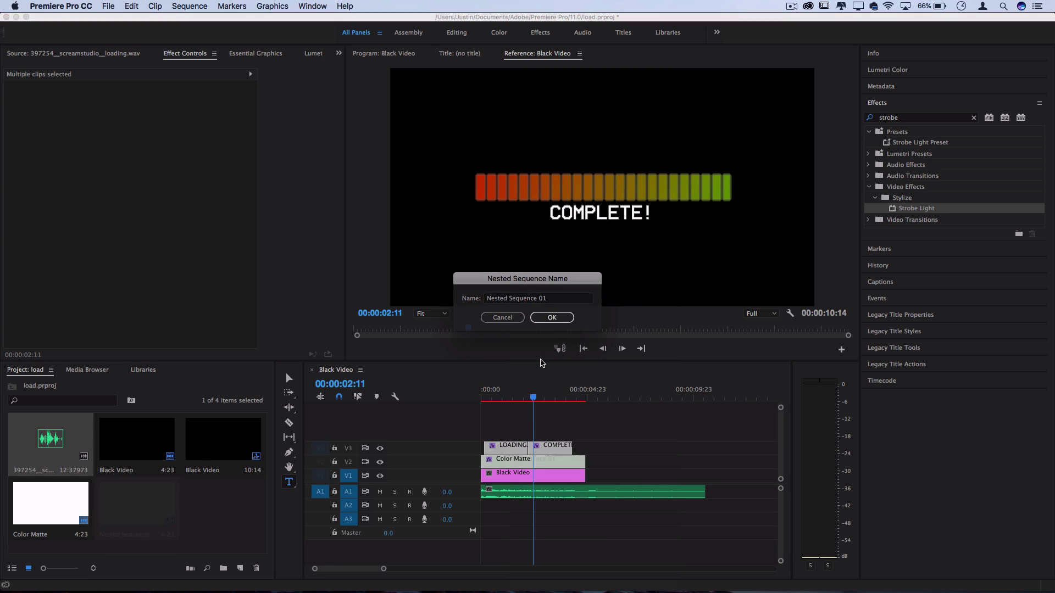
Step: Keep the bar centred and stack a duplicate of the nested clip on V3
{"action": "left_click", "coordinate": [510, 461]}
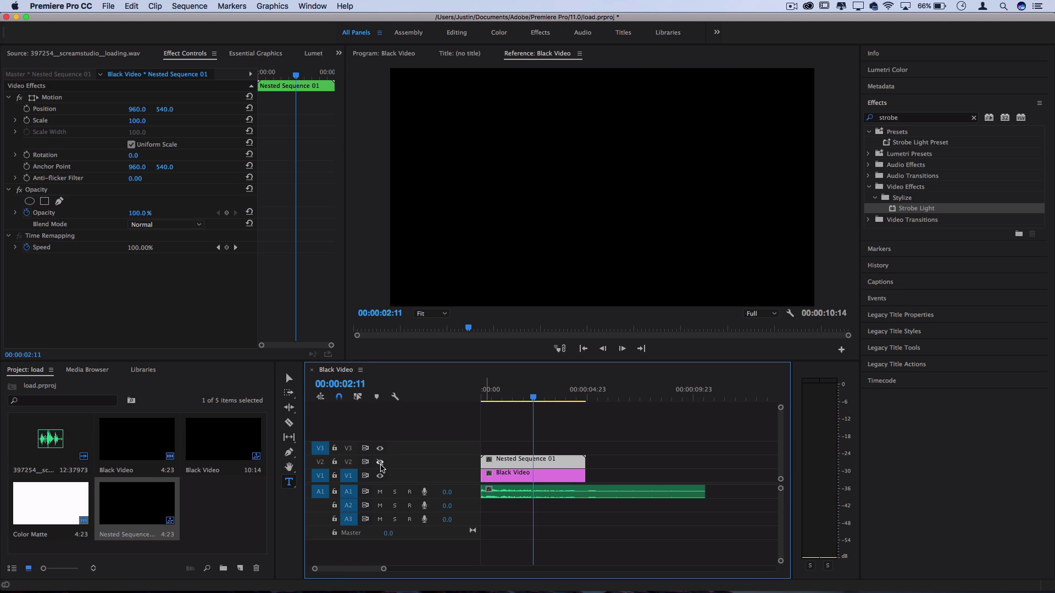
{"action": "left_click_drag", "start_coordinate": [165, 112], "coordinate": [77, 111]}
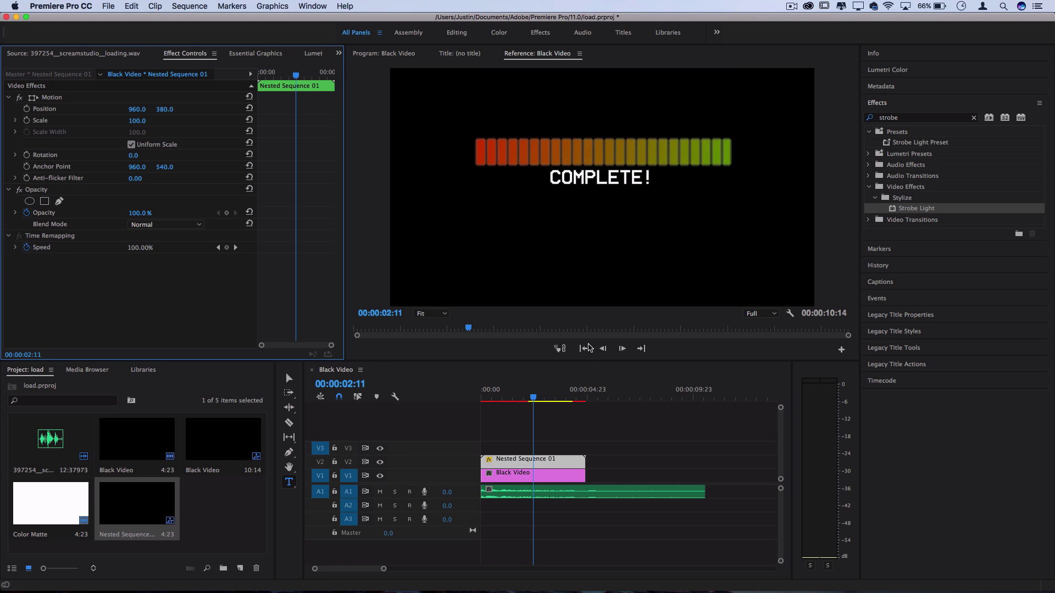
{"action": "left_click", "coordinate": [504, 393]}
{"action": "key", "text": "super+z"}
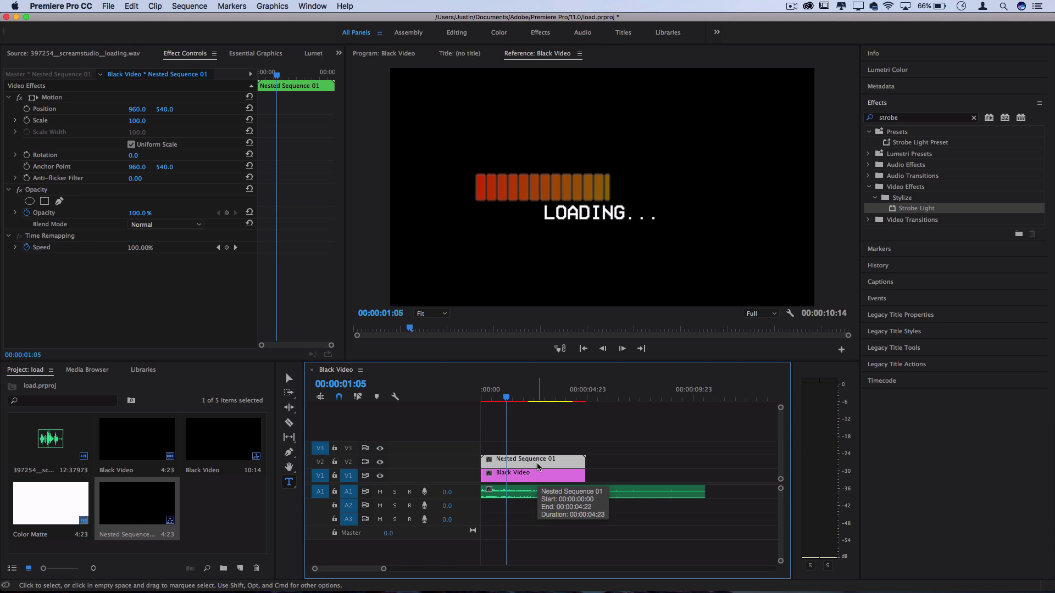
{"action": "left_click_drag", "start_coordinate": [538, 466], "coordinate": [537, 454]}
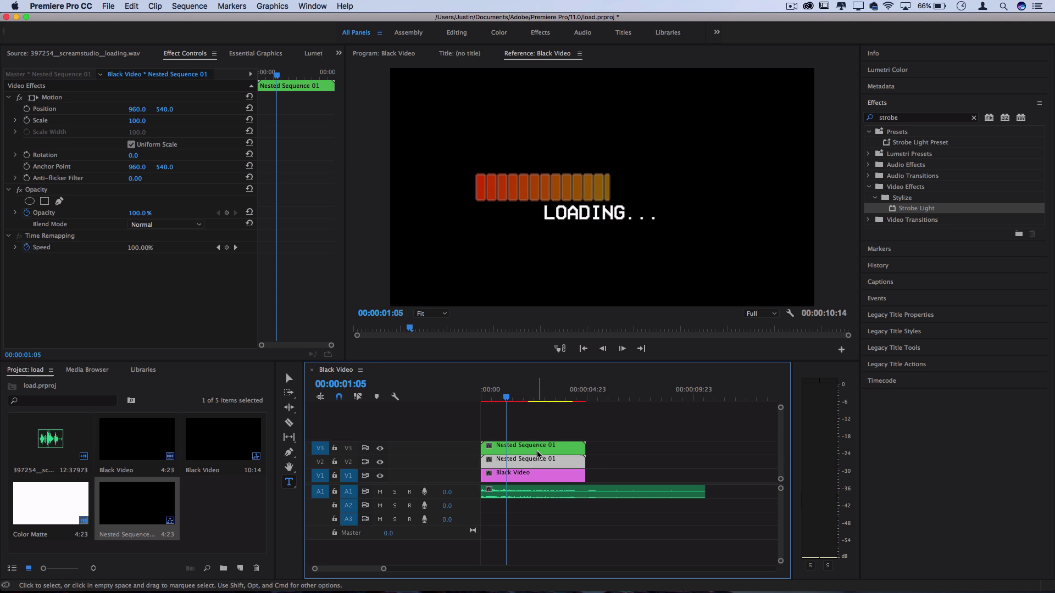
Step: Apply Wave Warp to the top nested clip and preview the warp
{"action": "left_click", "coordinate": [538, 462]}
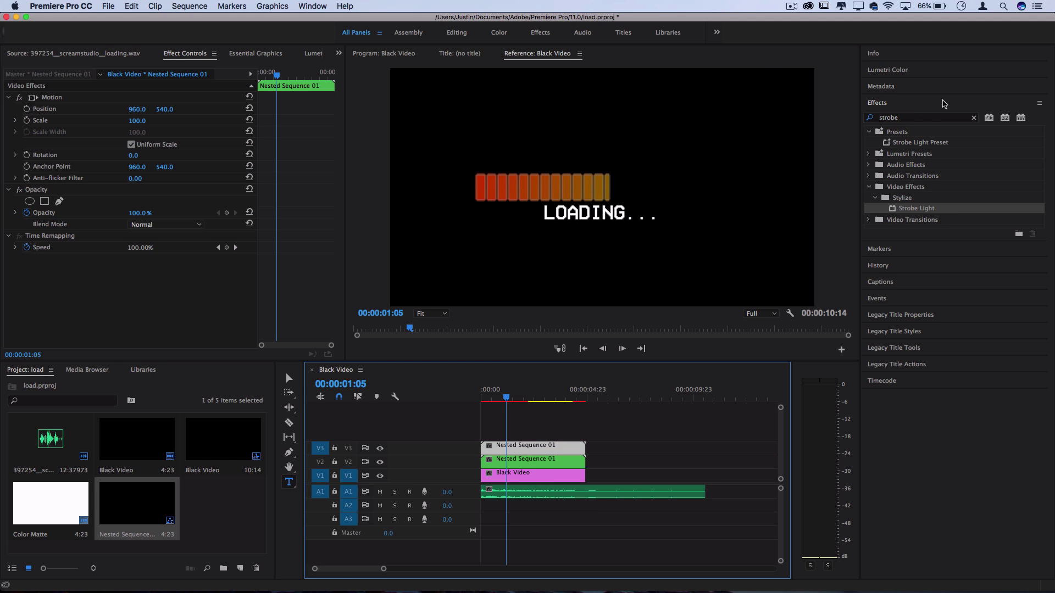
{"action": "double_click", "coordinate": [921, 119]}
{"action": "type", "text": "wave warp"}
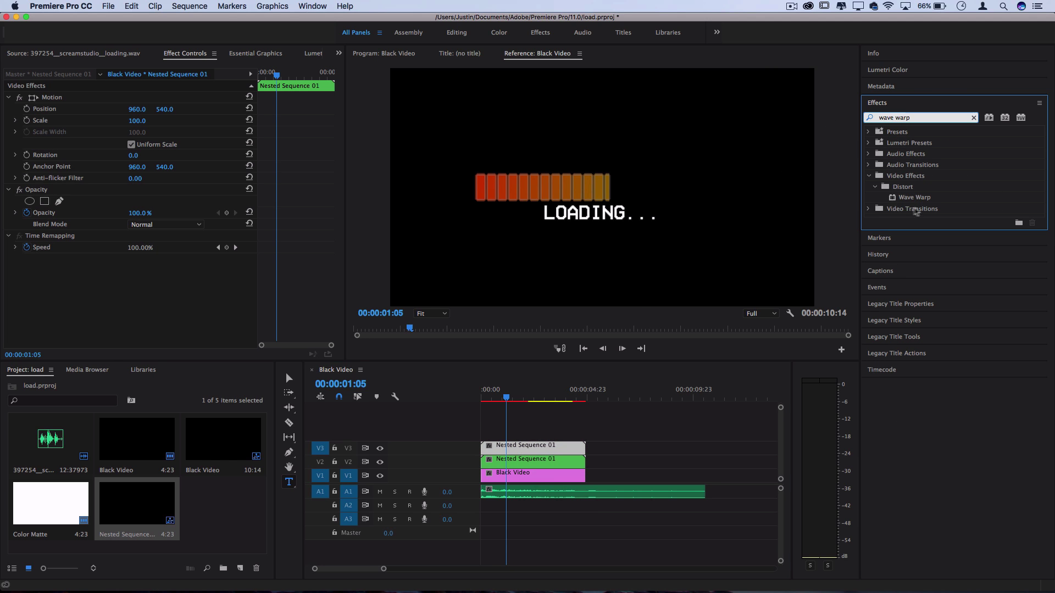
{"action": "left_click_drag", "start_coordinate": [927, 198], "coordinate": [537, 452]}
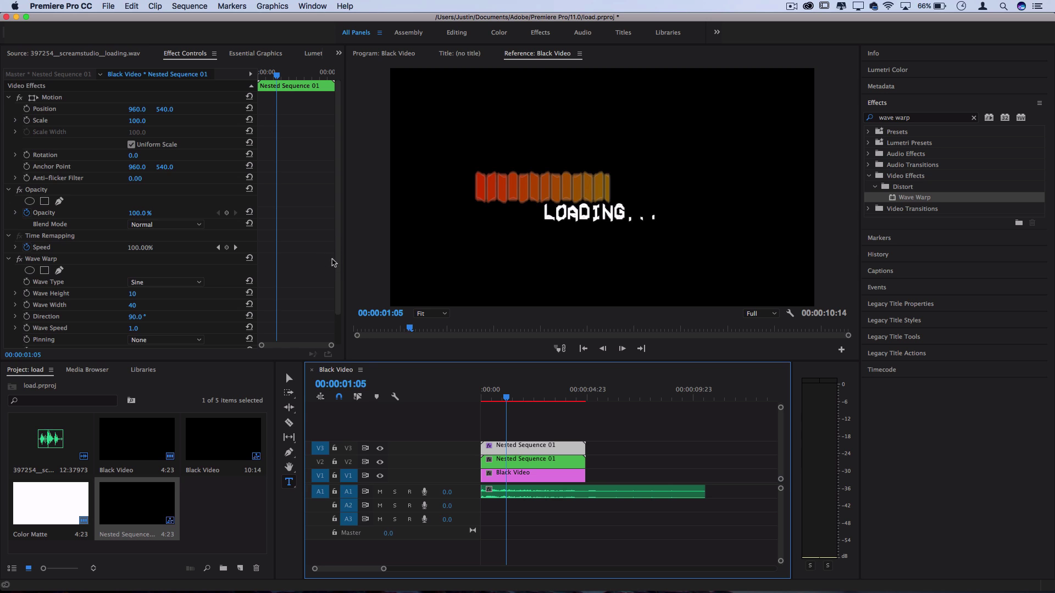
{"action": "scroll", "coordinate": [338, 291], "scroll_direction": "down", "scroll_amount": 1}
{"action": "scroll", "coordinate": [339, 291], "scroll_direction": "down", "scroll_amount": 1}
{"action": "key", "text": "space"}
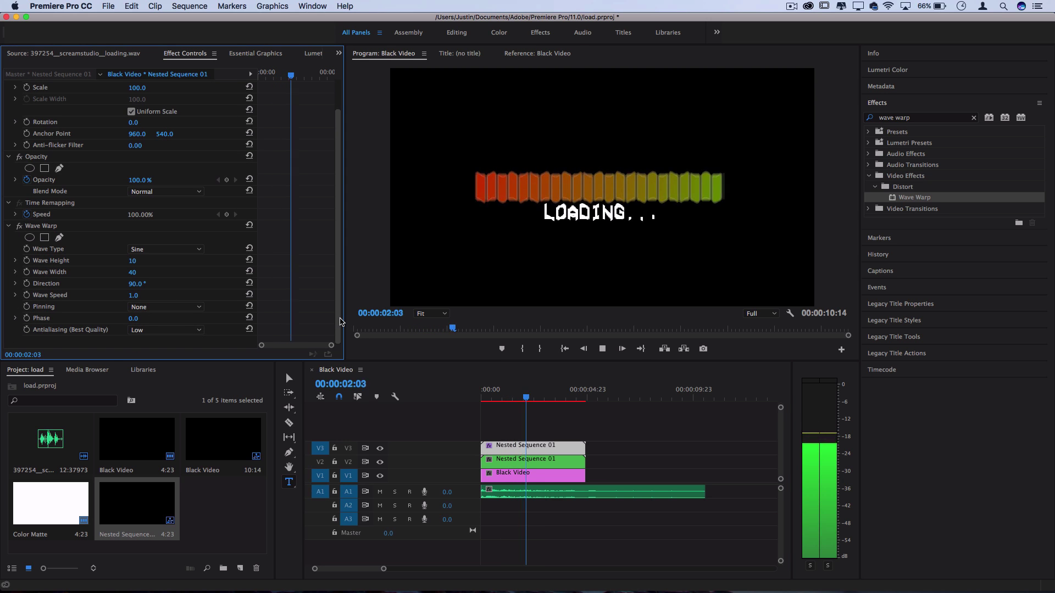
Step: Set the Wave Warp wave type to Noise
{"action": "left_click", "coordinate": [166, 250]}
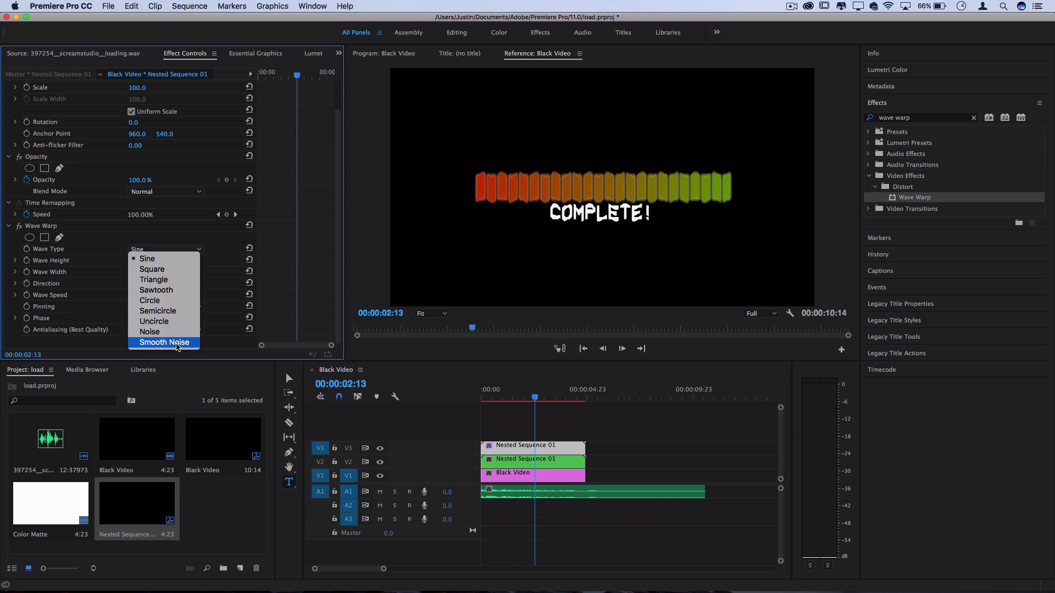
{"action": "left_click", "coordinate": [176, 342]}
{"action": "left_click", "coordinate": [165, 250]}
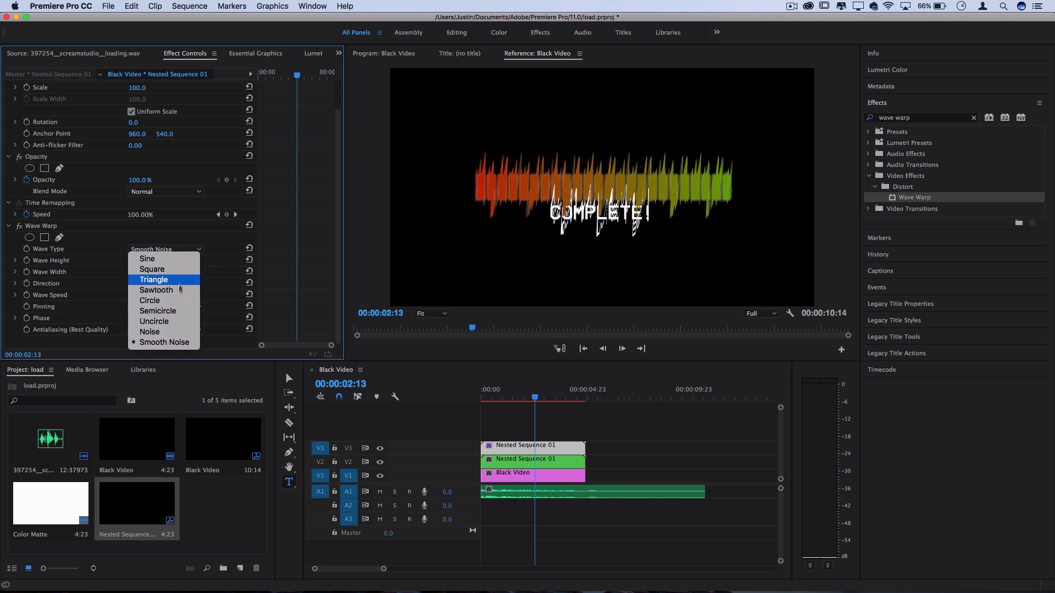
{"action": "left_click", "coordinate": [169, 332]}
{"action": "left_click", "coordinate": [523, 393]}
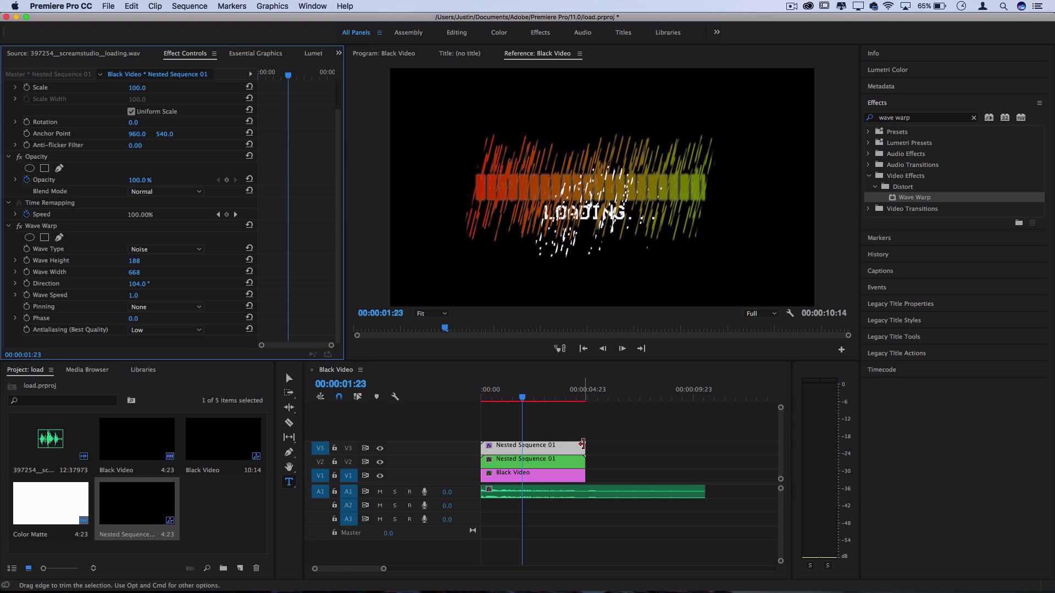
Step: End the warped V3 copy at the playhead with a cross dissolve on its end
{"action": "left_click_drag", "start_coordinate": [580, 447], "coordinate": [518, 446]}
{"action": "right_click", "coordinate": [519, 448]}
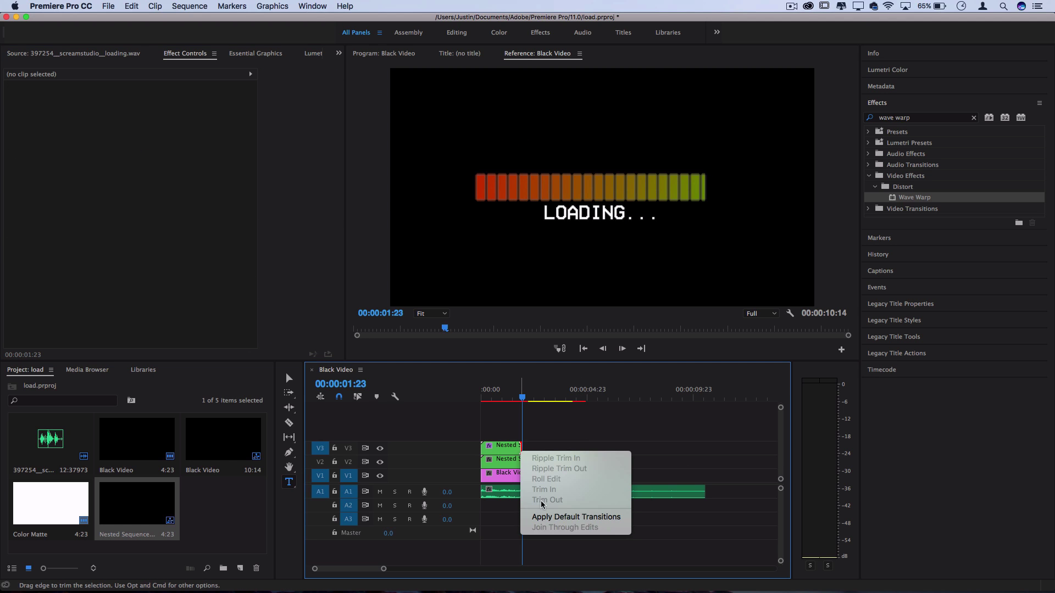
{"action": "left_click", "coordinate": [549, 517]}
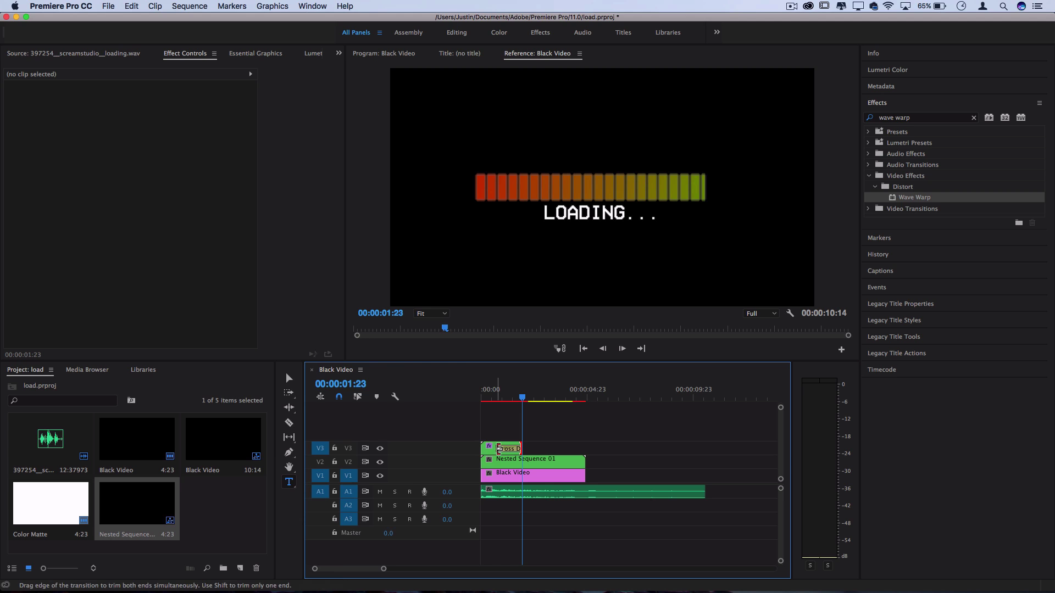
Step: Start the clean V2 clip later with a cross dissolve, extending V3 so the dissolves overlap
{"action": "left_click_drag", "start_coordinate": [482, 460], "coordinate": [515, 459]}
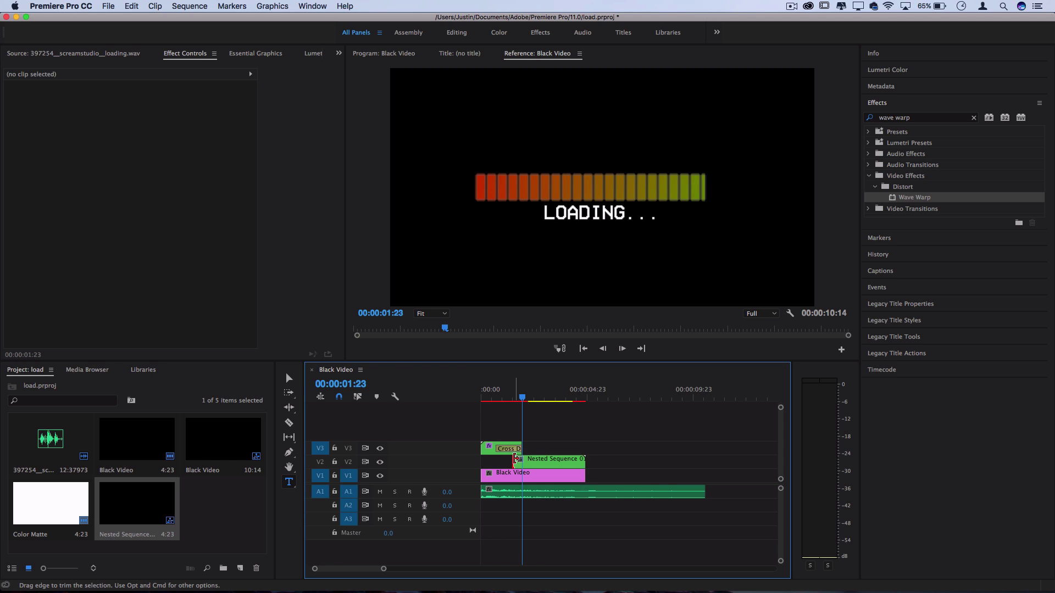
{"action": "right_click", "coordinate": [516, 459]}
{"action": "left_click", "coordinate": [546, 528]}
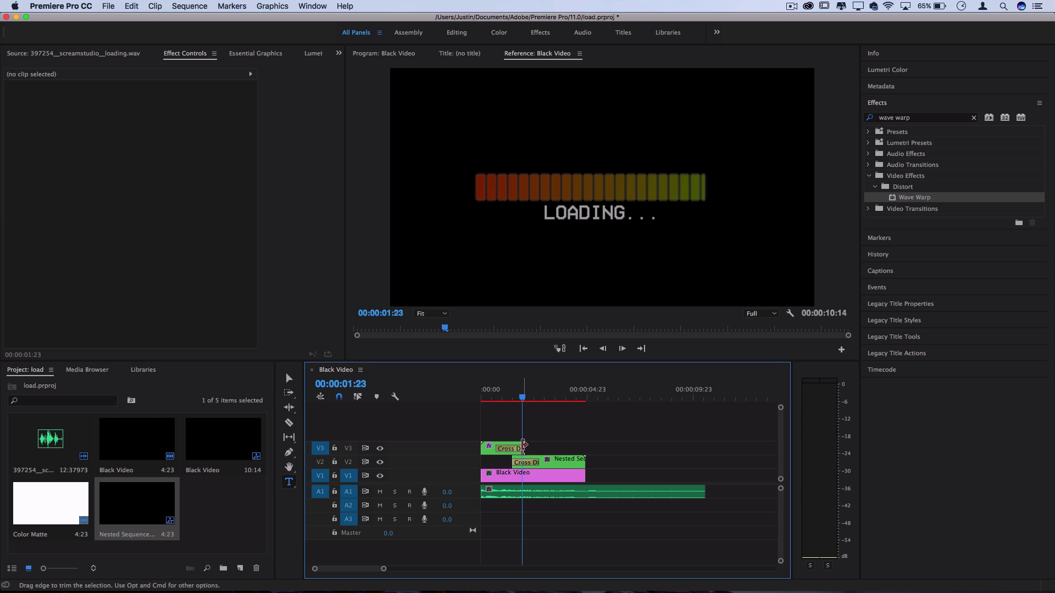
{"action": "left_click_drag", "start_coordinate": [524, 445], "coordinate": [541, 446]}
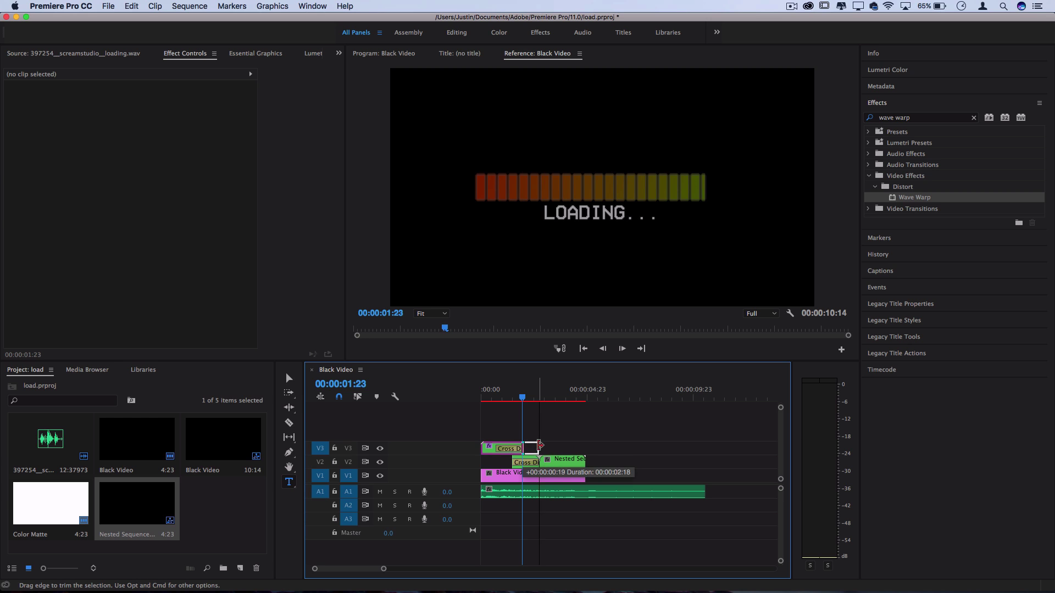
{"action": "key", "text": "Home"}
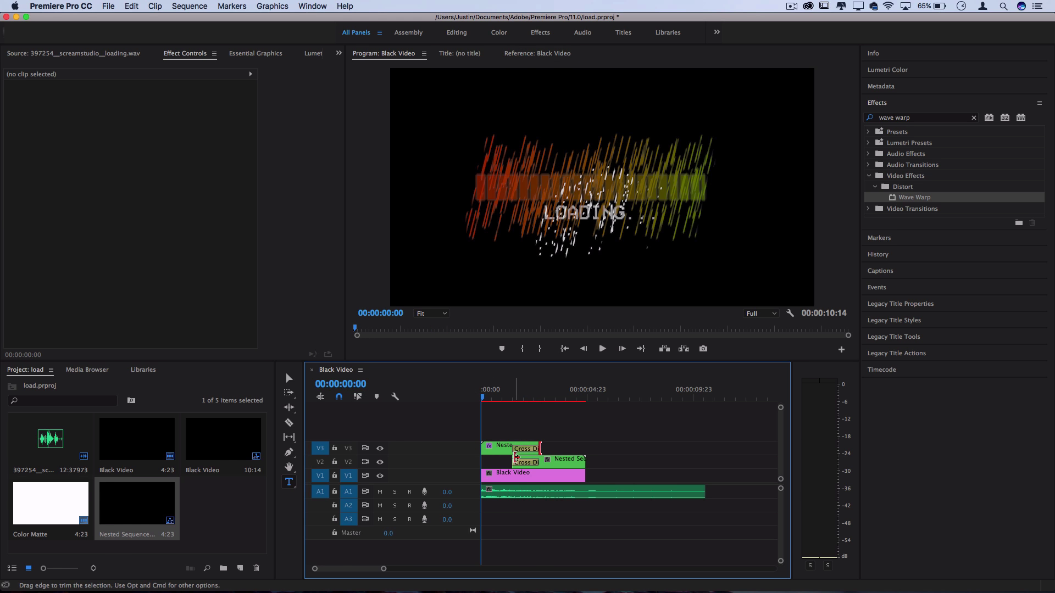